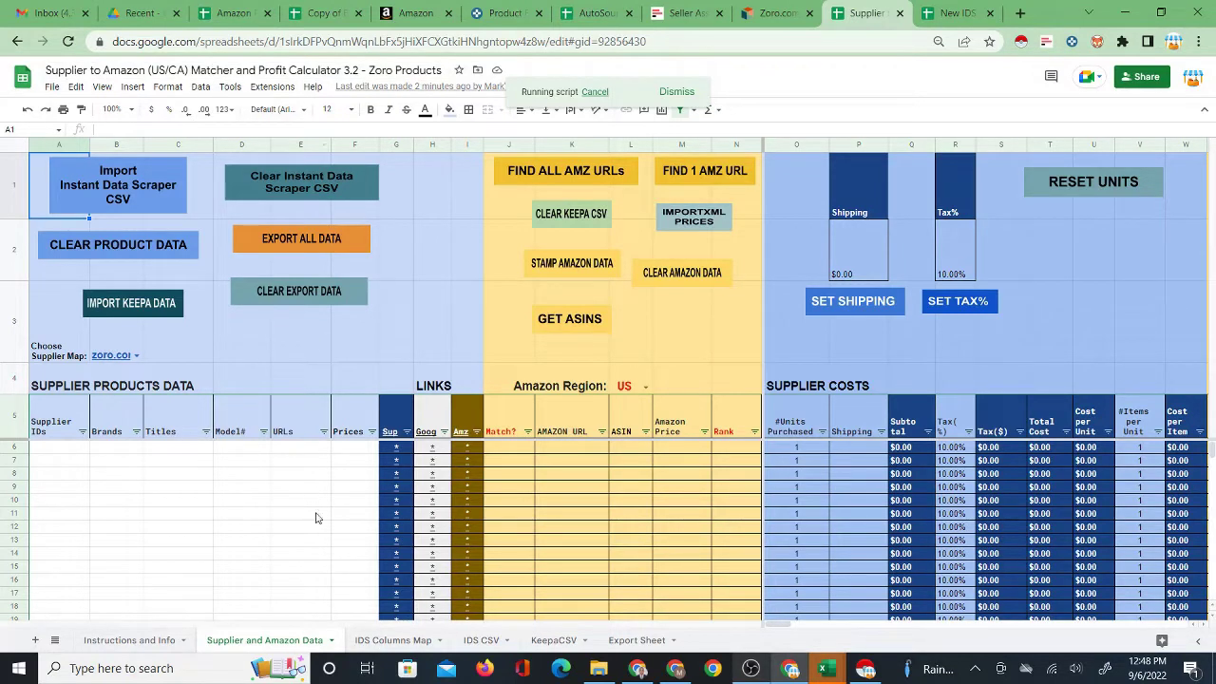
Examine the zoro.com column mappings in row 4 of the IDS Columns Map sheet and switch to the Zoro website.
click(382, 643)
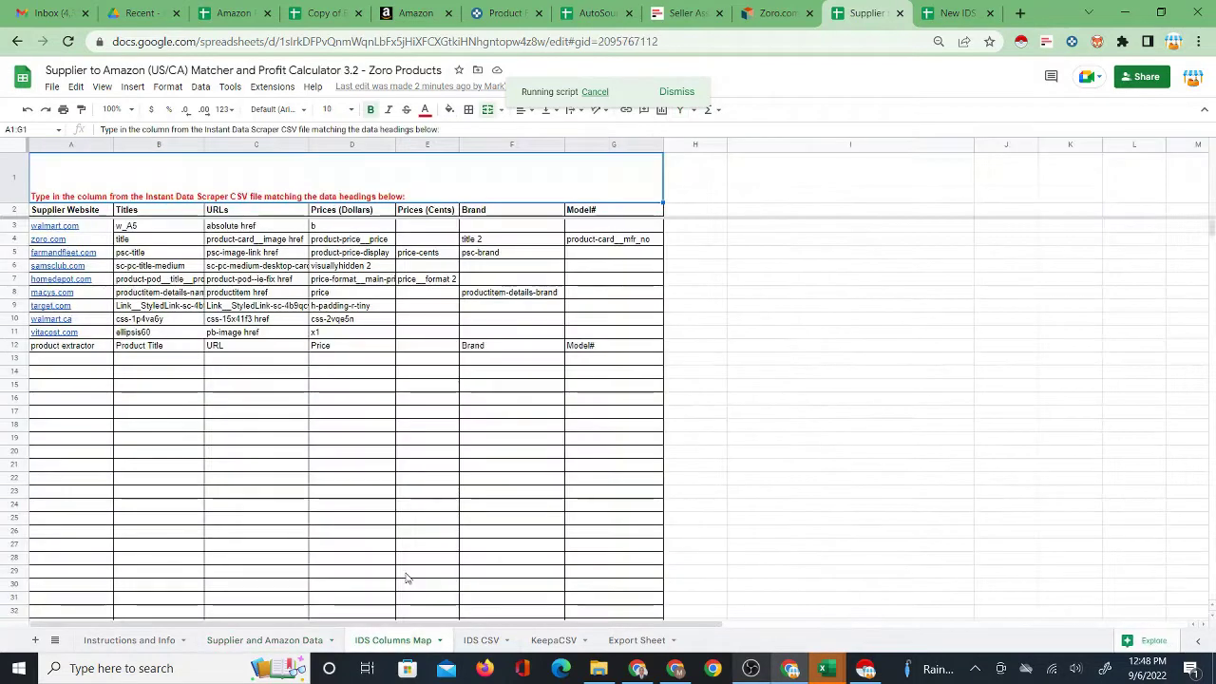
click(90, 239)
drag(148, 239, 589, 245)
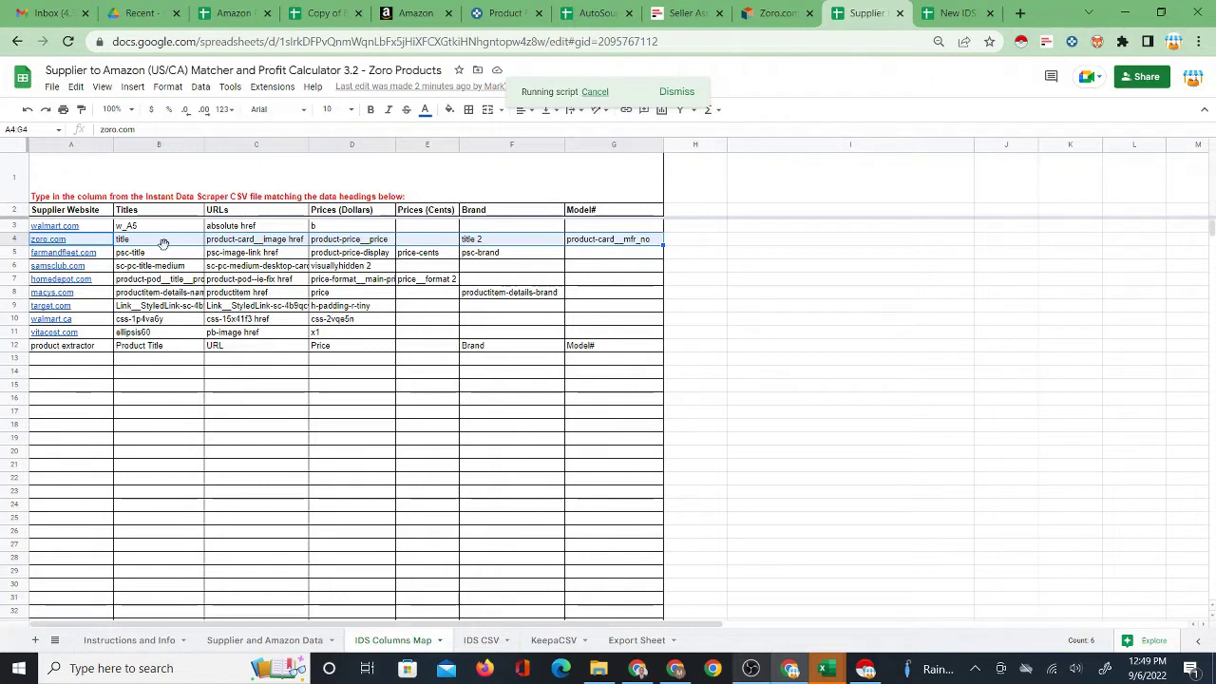
mouse_move(55, 244)
key(ctrl+shift+Tab)
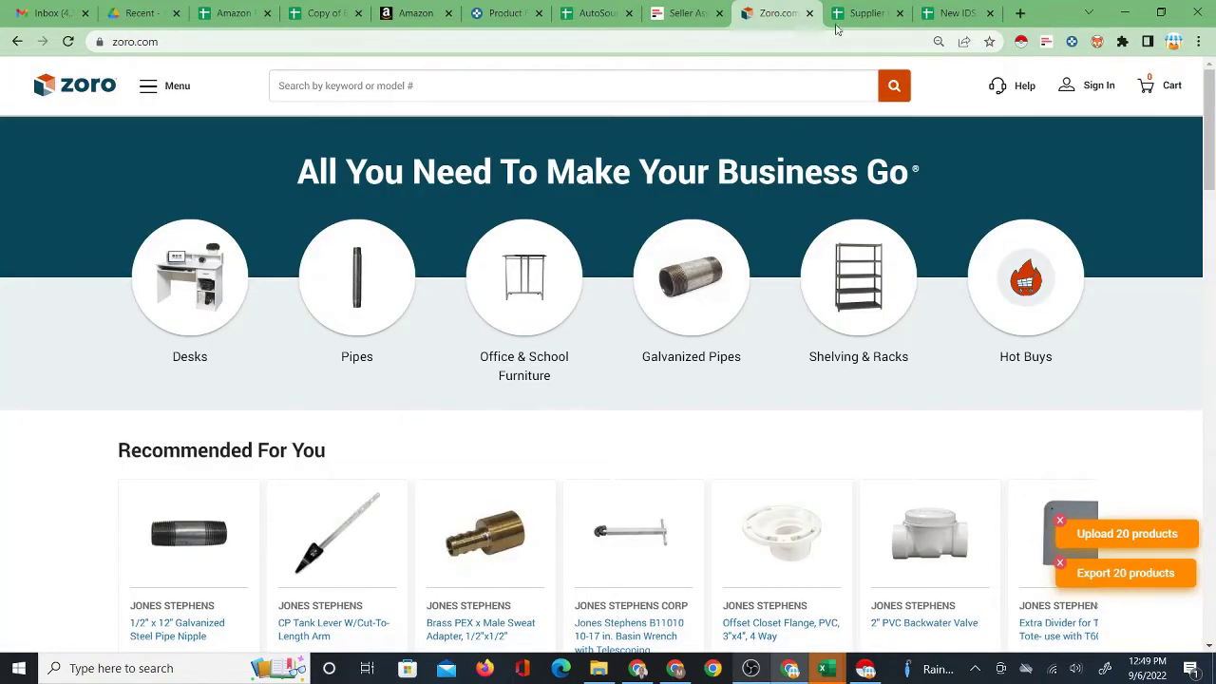
Examine the zoro brand page and zoro search page rows in the New IDS Columns Map - 9-6-22 spreadsheet.
click(955, 13)
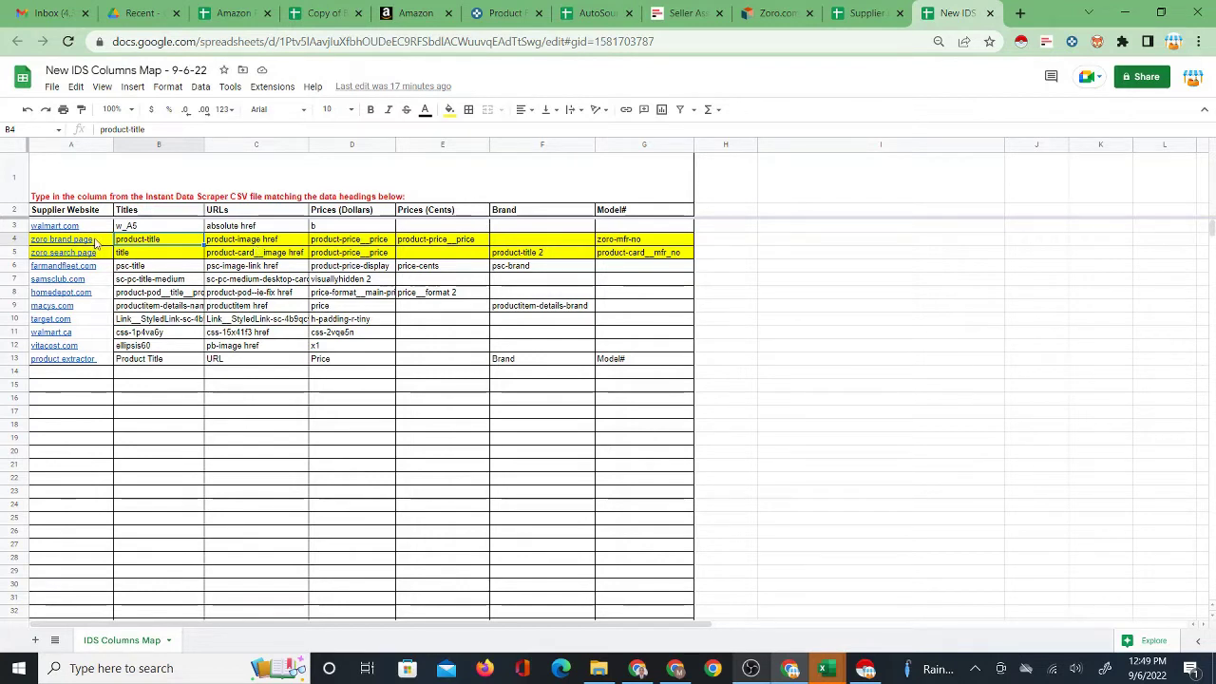
drag(95, 244, 659, 257)
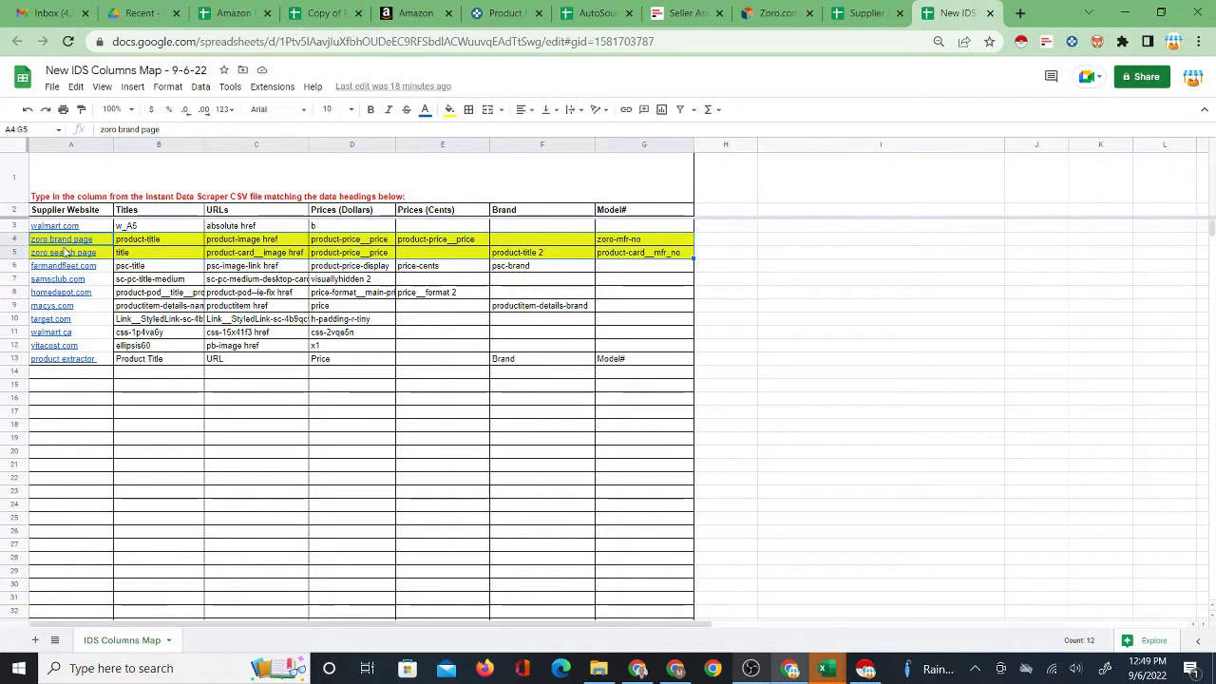
click(90, 252)
click(95, 239)
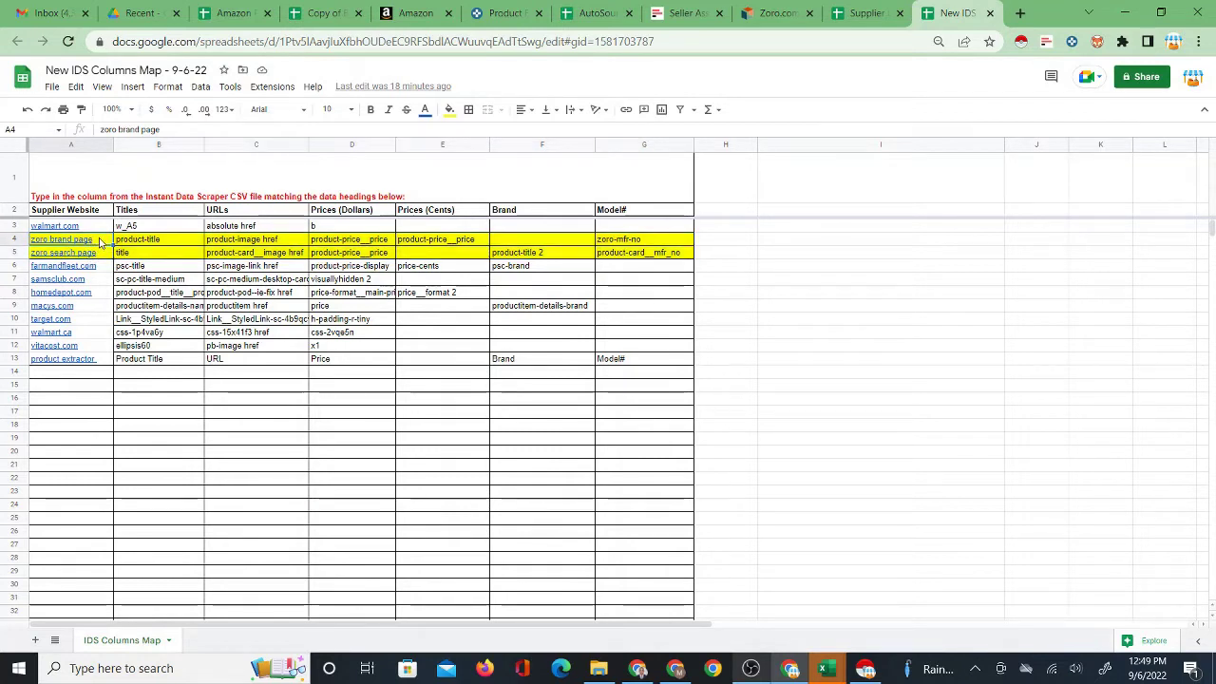
click(92, 256)
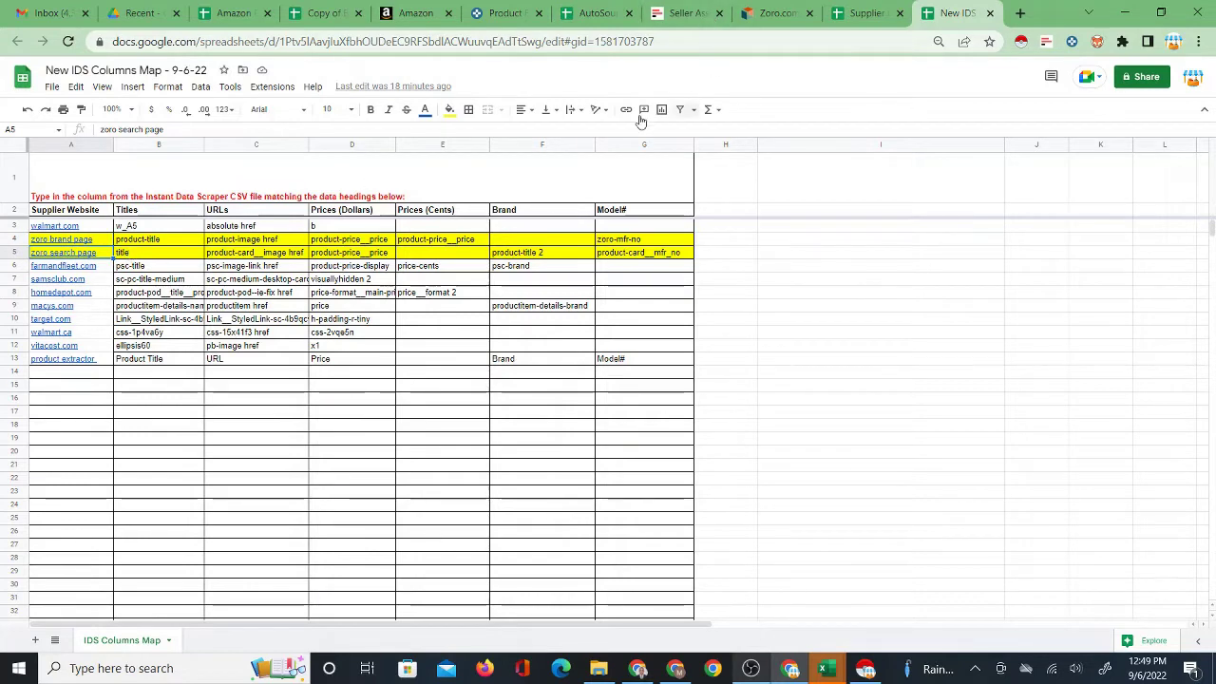
Search the Zoro website for desks.
click(774, 12)
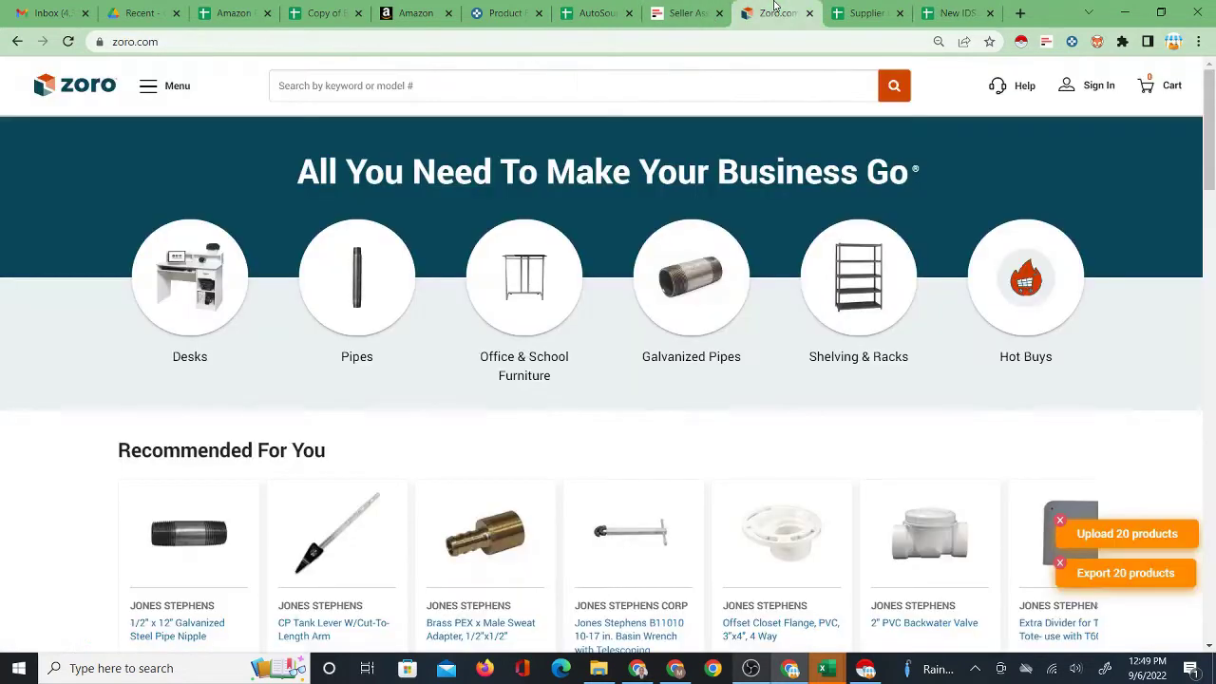
click(357, 84)
text(desks)
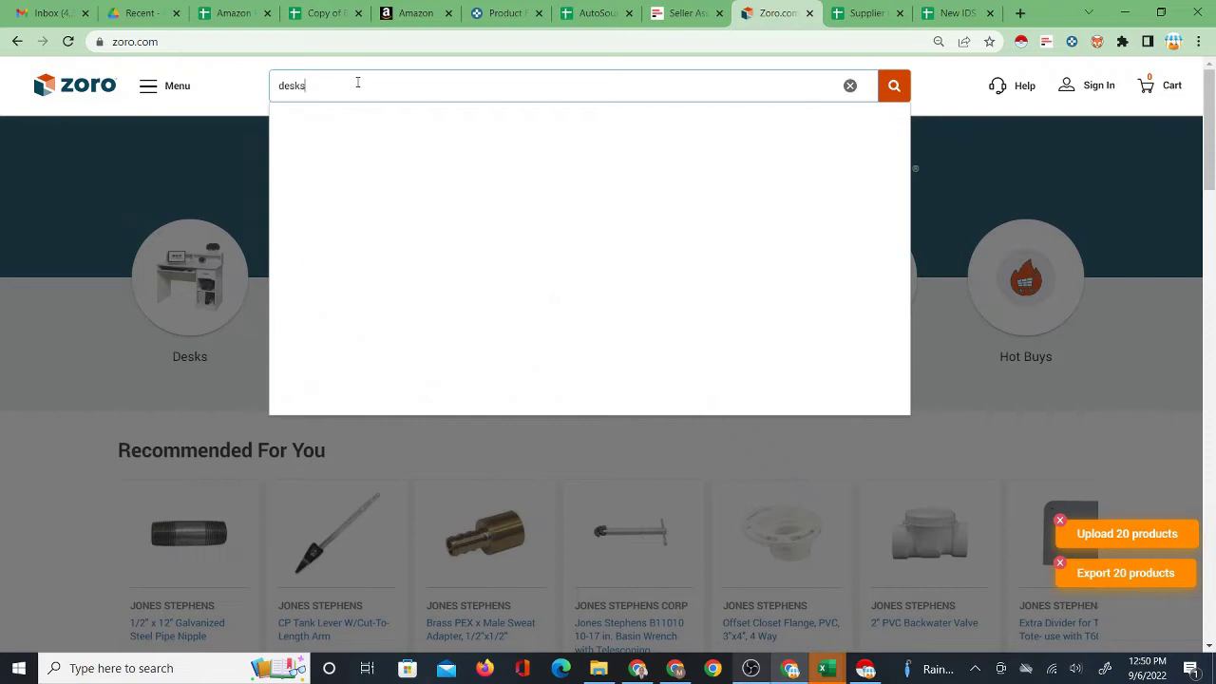
key(Return)
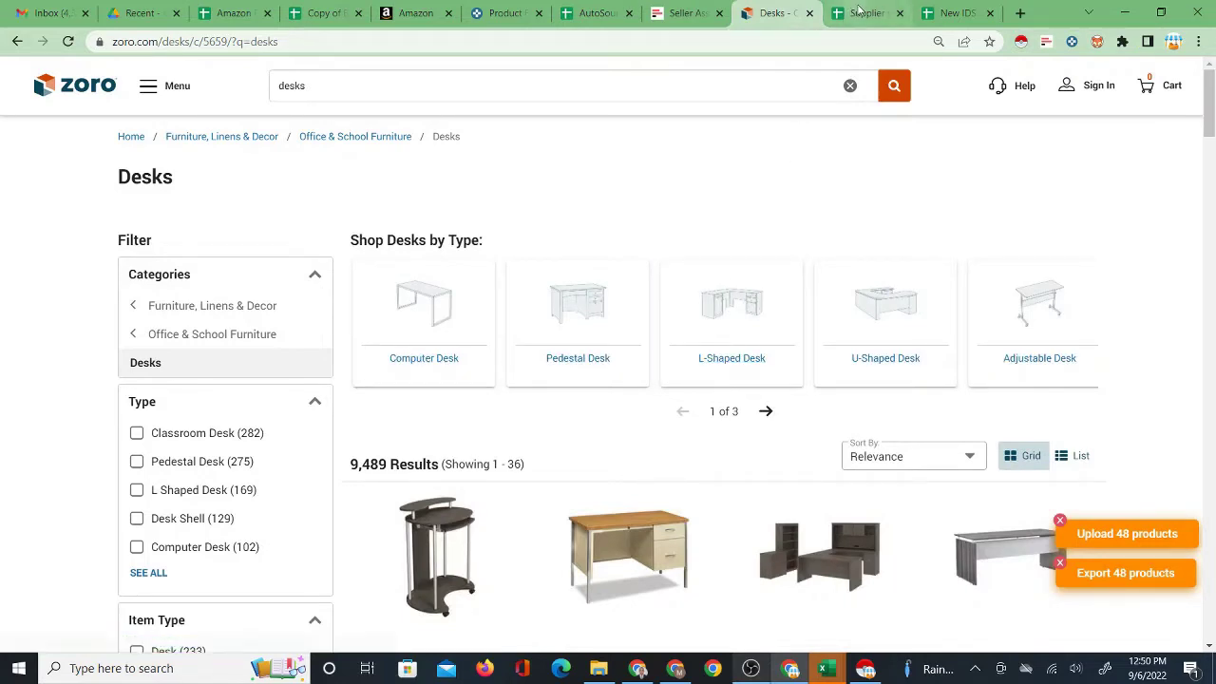
Return to the New IDS Columns Map spreadsheet and enlarge it to read the zoro search page row.
click(952, 12)
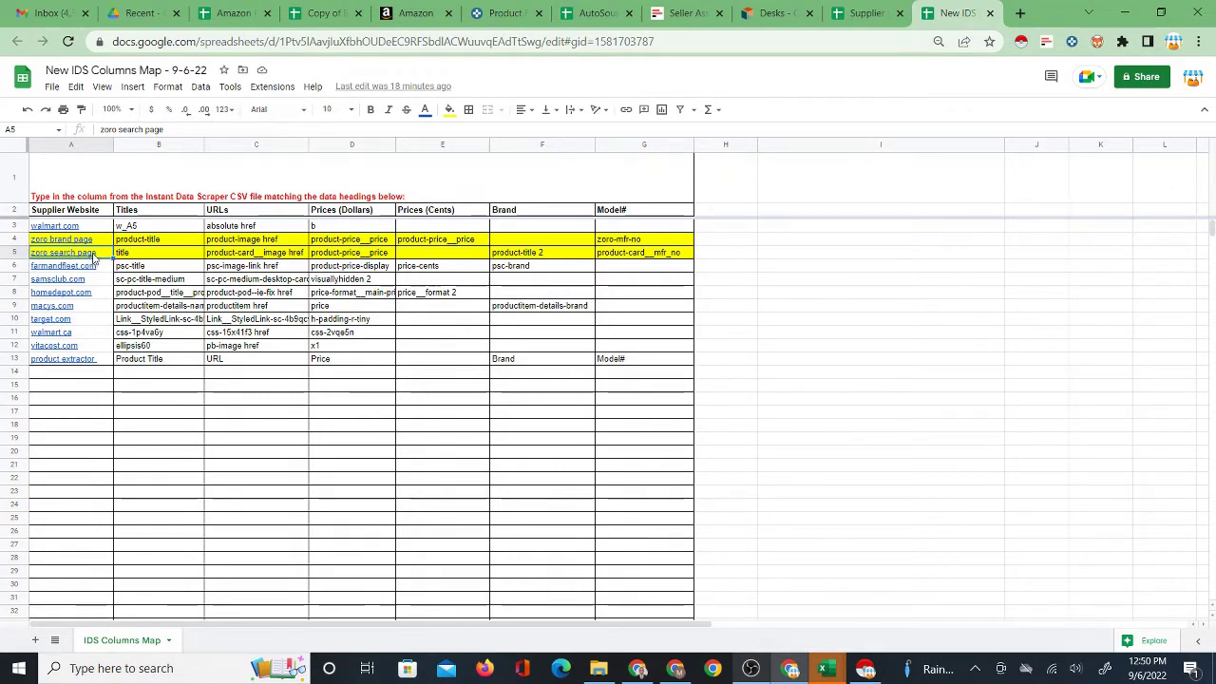
key(ctrl+equal)
key(ctrl+equal)
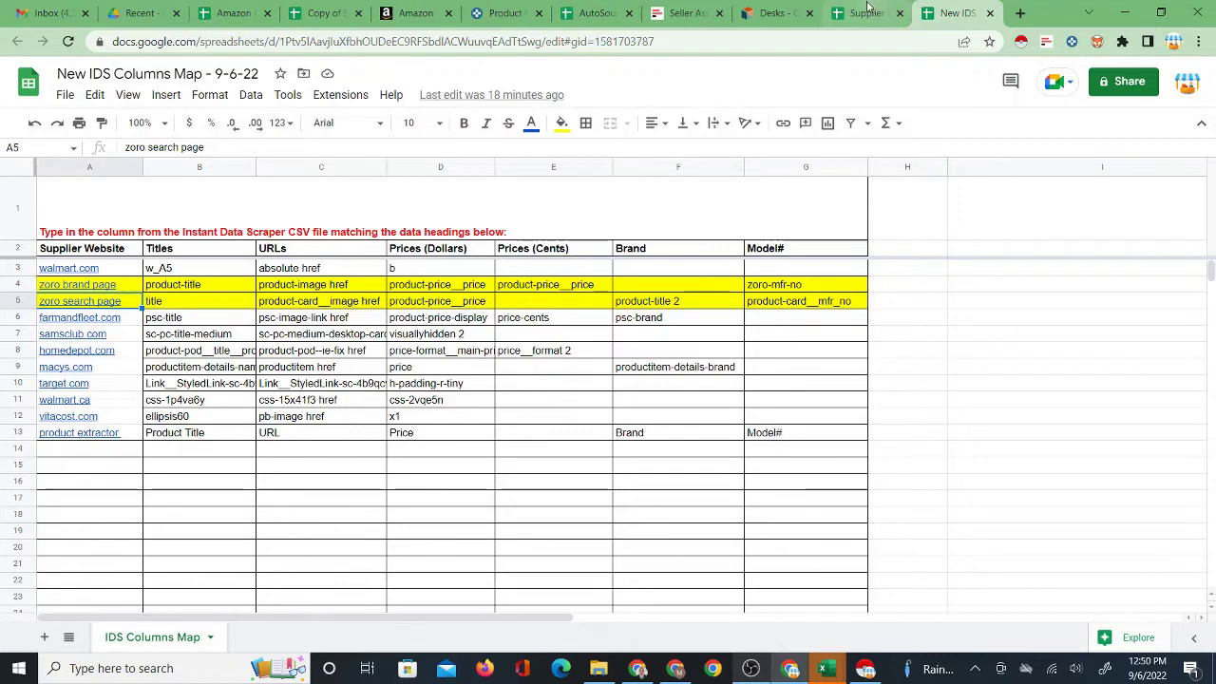
Look through the Zoro desk results, then open the site's brands directory and view the 3M brand page.
click(772, 14)
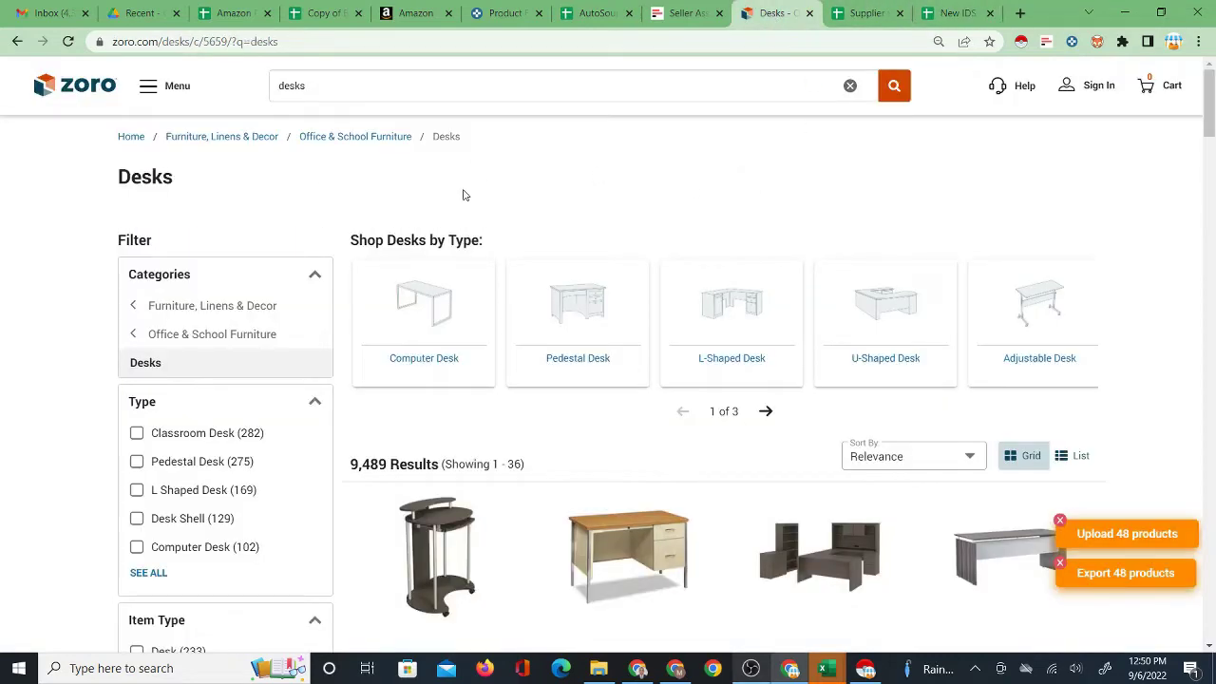
scroll(597, 356, down, 15)
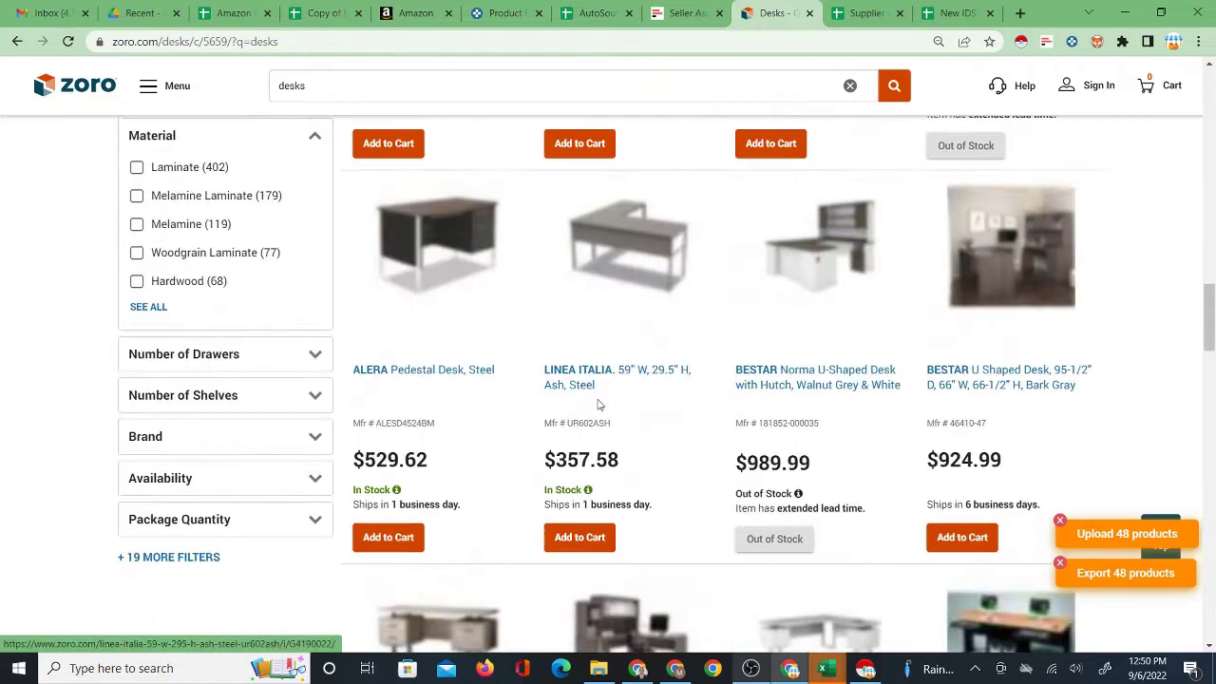
scroll(597, 405, down, 10)
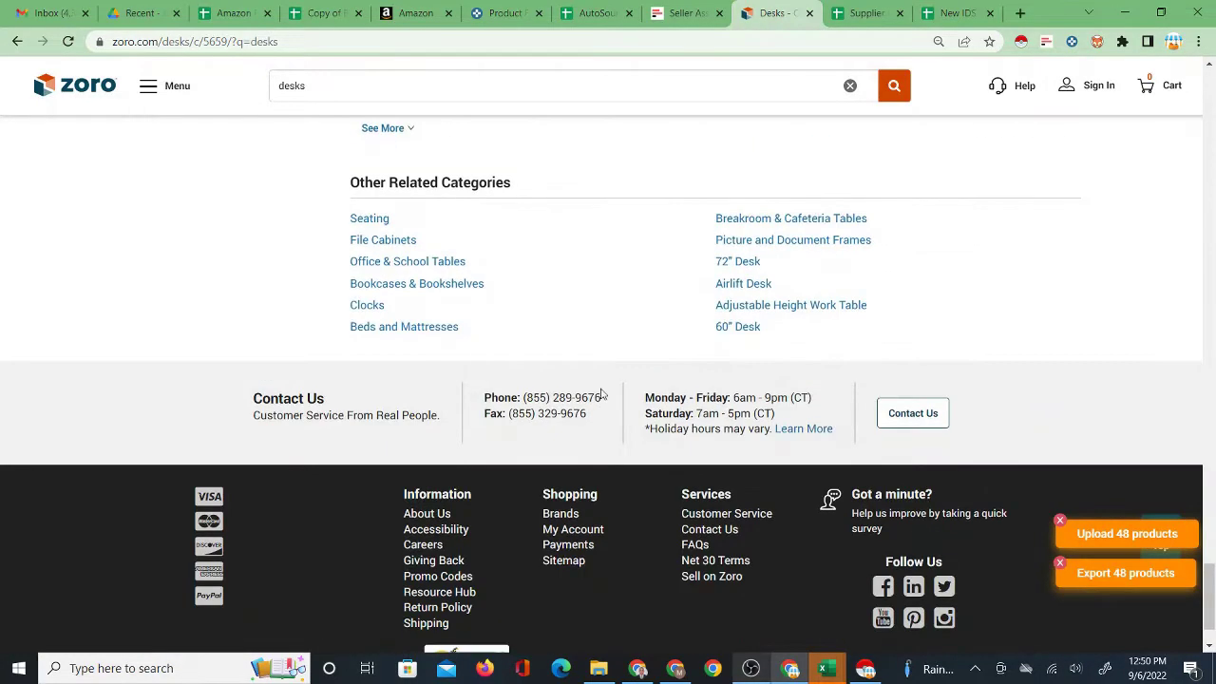
scroll(611, 387, up, 1)
scroll(610, 387, up, 2)
scroll(609, 389, down, 4)
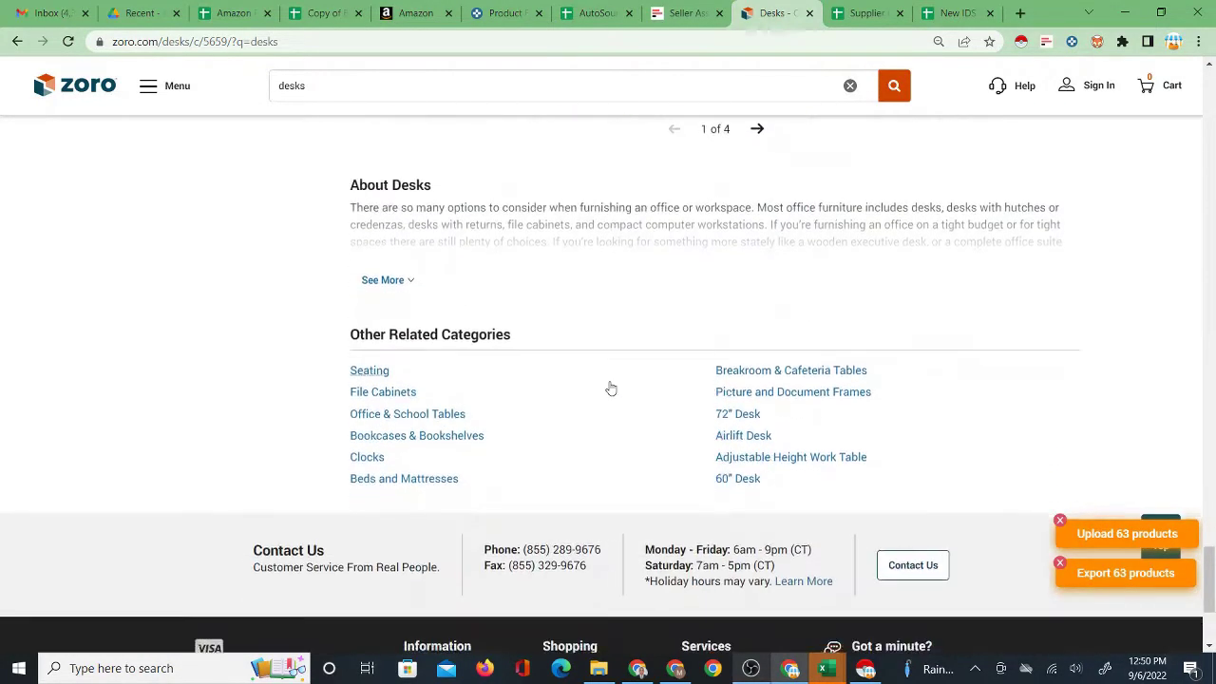
click(569, 424)
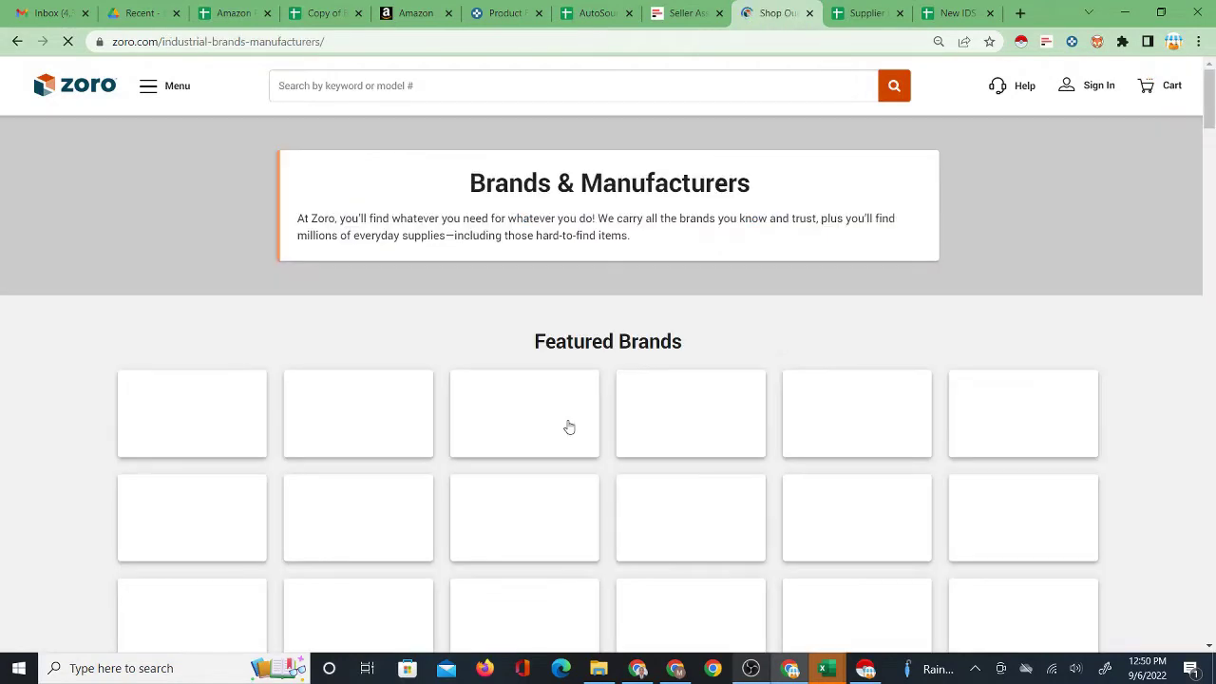
scroll(602, 402, down, 2)
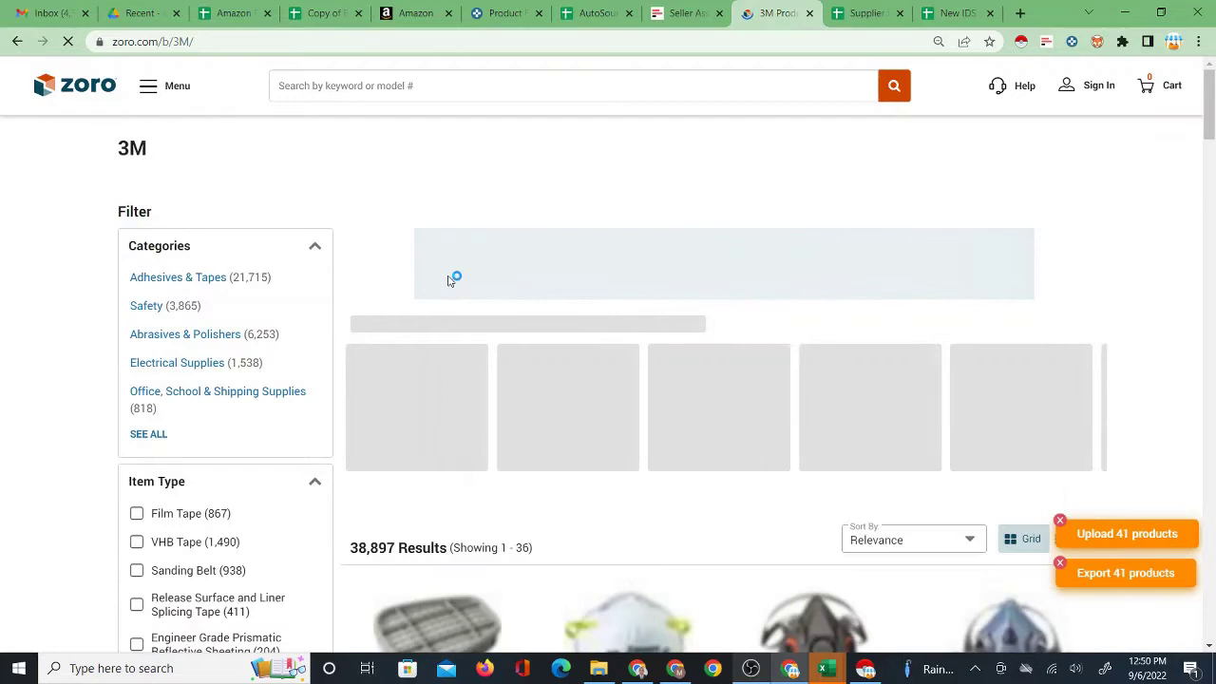
scroll(915, 285, down, 3)
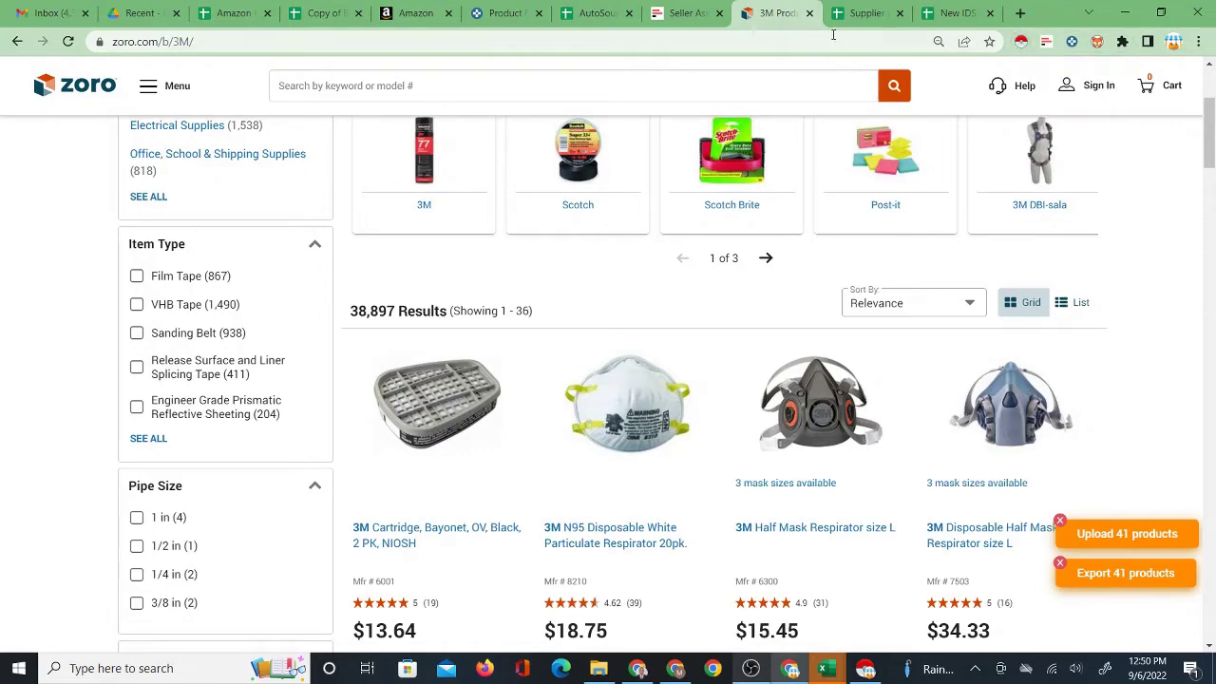
Copy the two Zoro rows A4:G5 from New IDS Columns Map into A13:G14 of the Supplier to Amazon workbook's IDS Columns Map sheet.
click(955, 14)
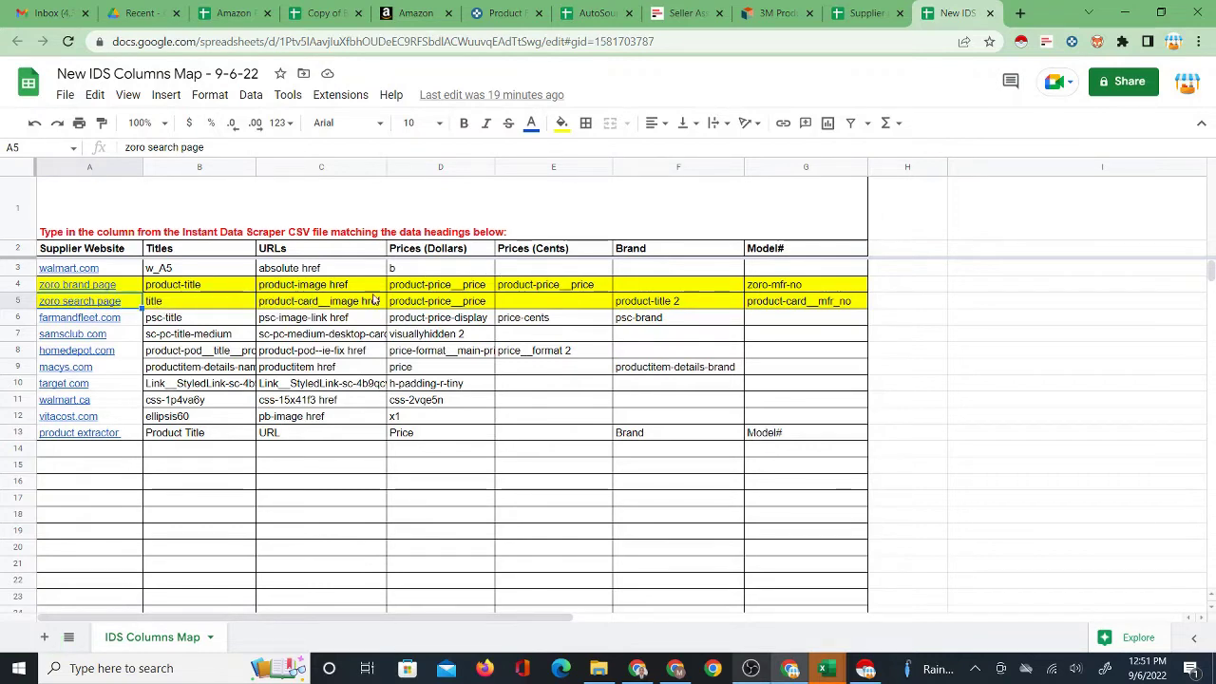
click(860, 13)
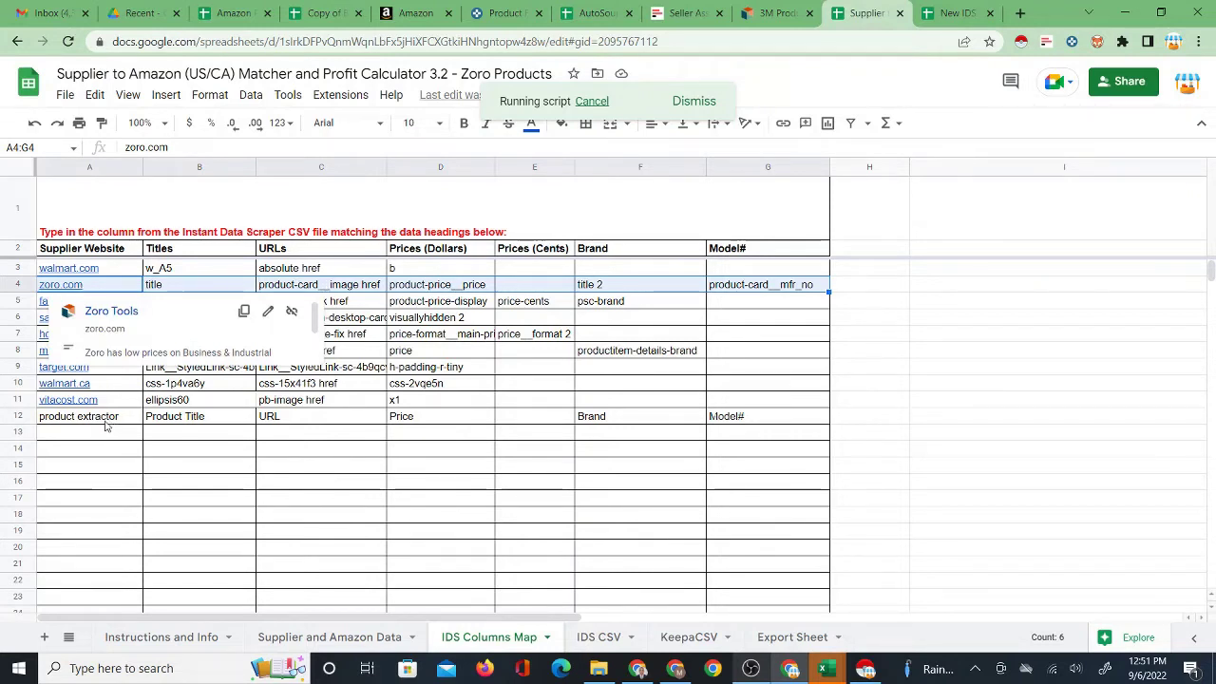
drag(95, 433, 760, 454)
click(955, 13)
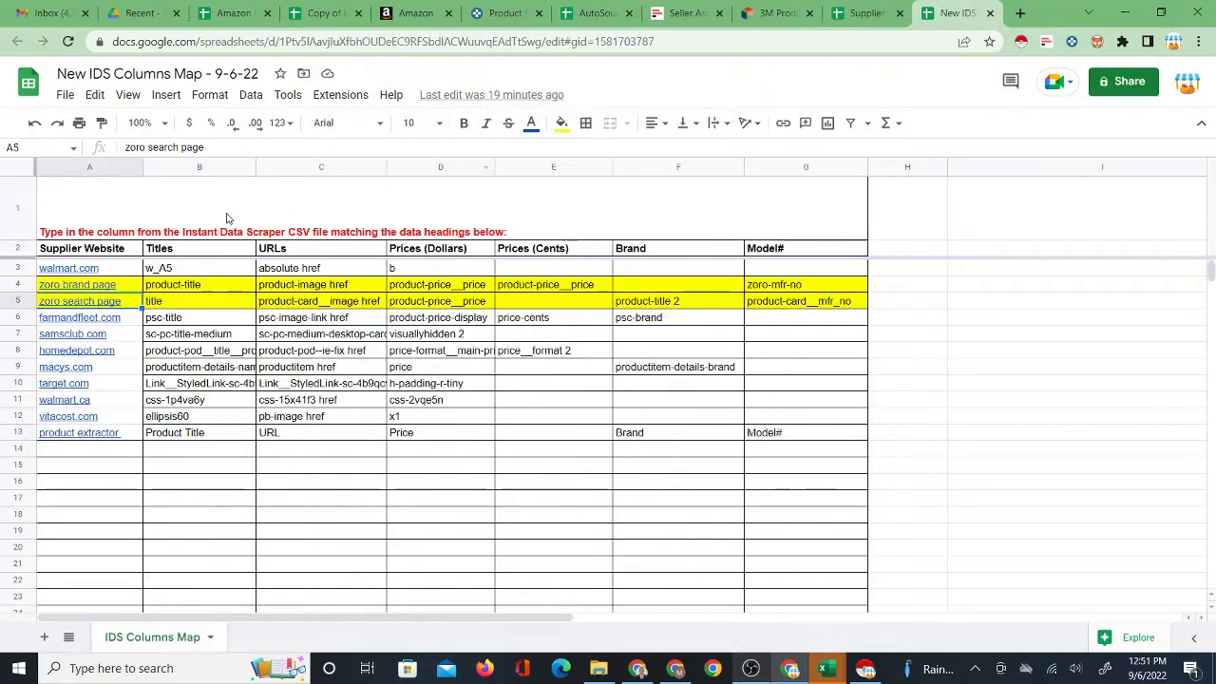
click(101, 287)
drag(249, 296, 795, 298)
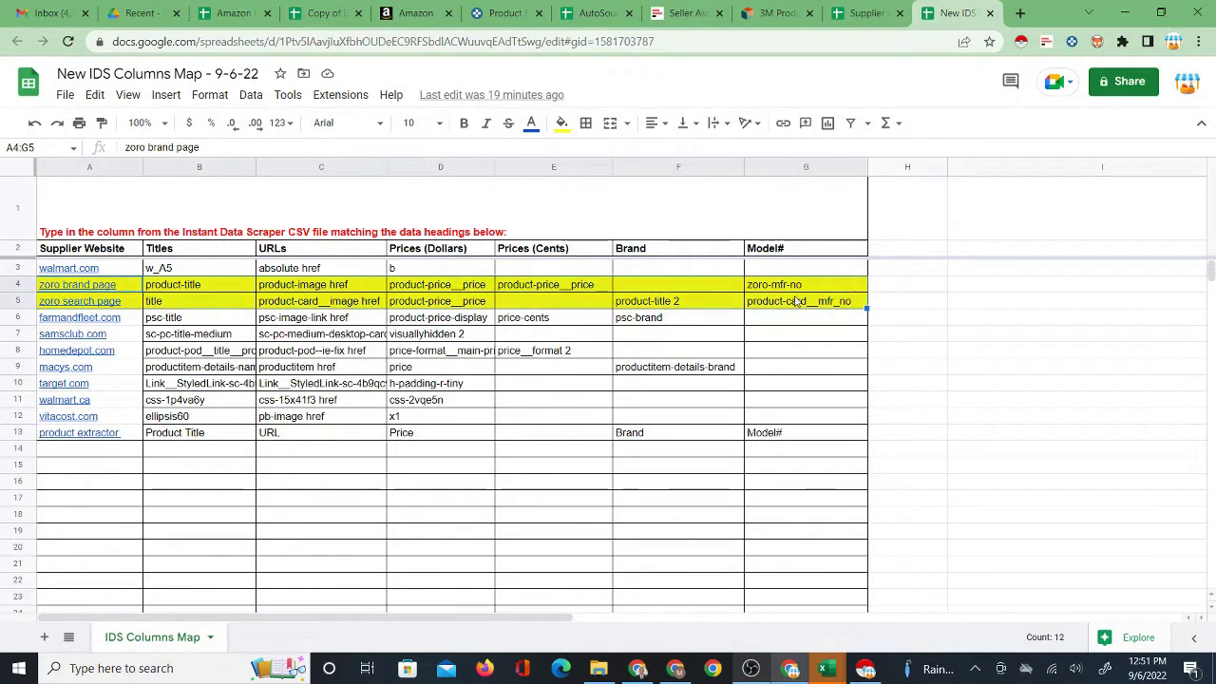
right_click(796, 298)
click(836, 253)
click(849, 17)
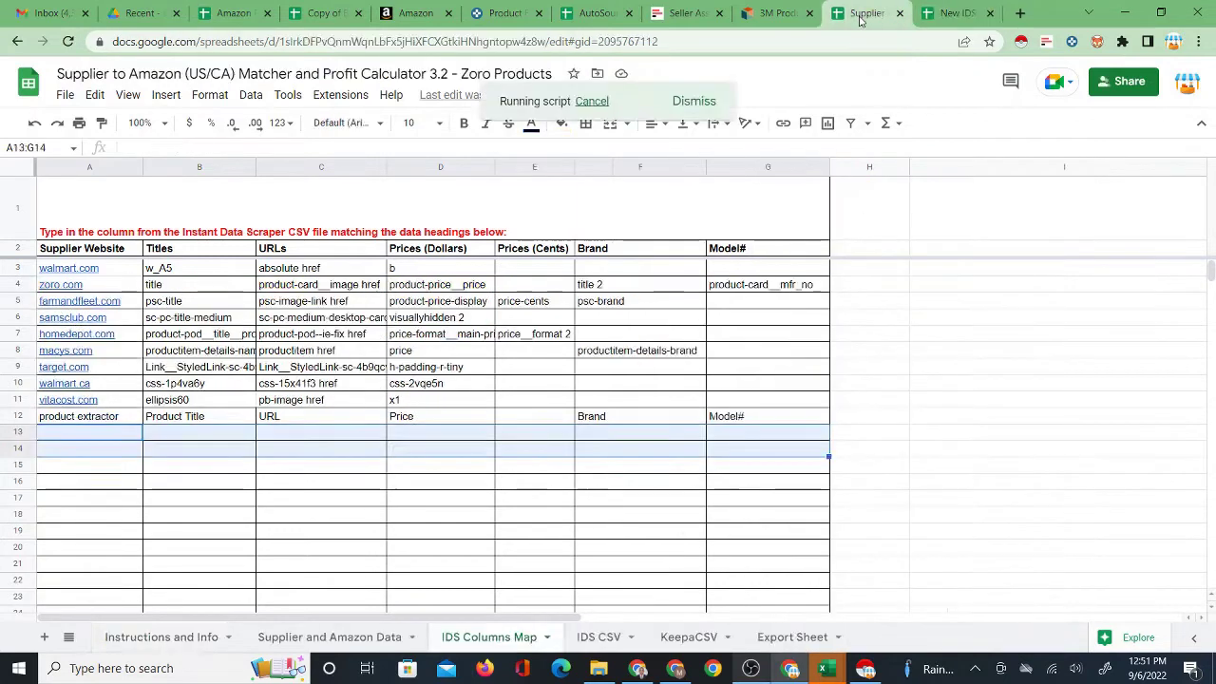
right_click(97, 439)
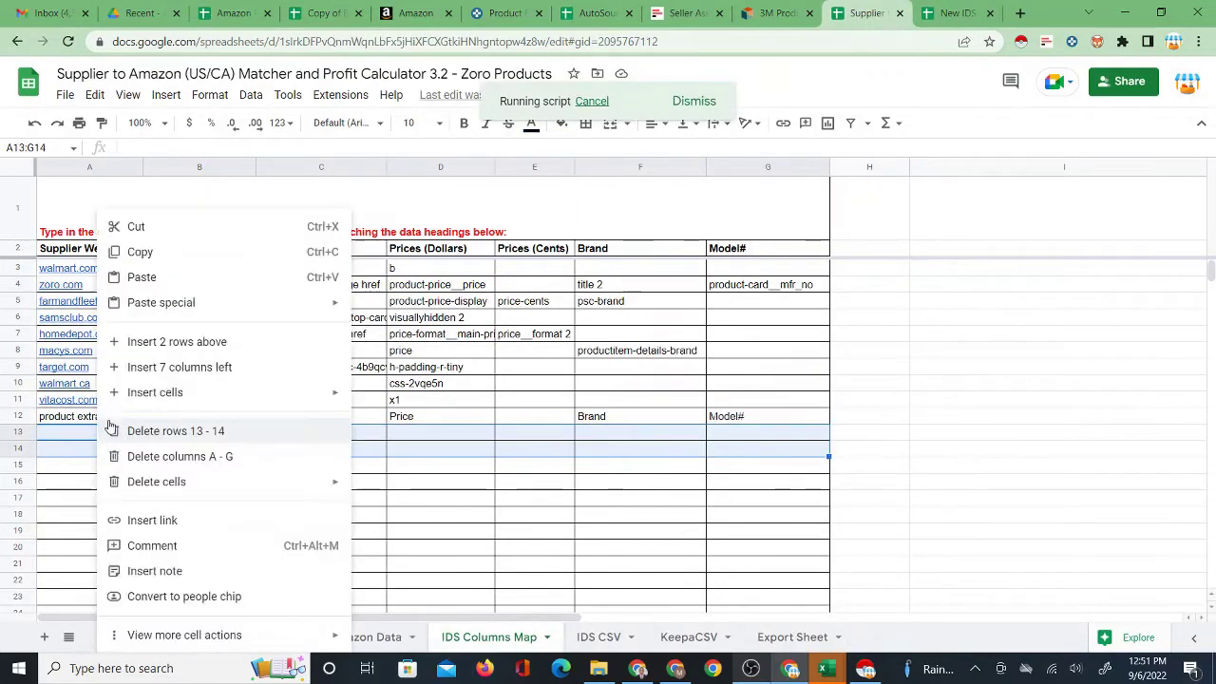
click(163, 275)
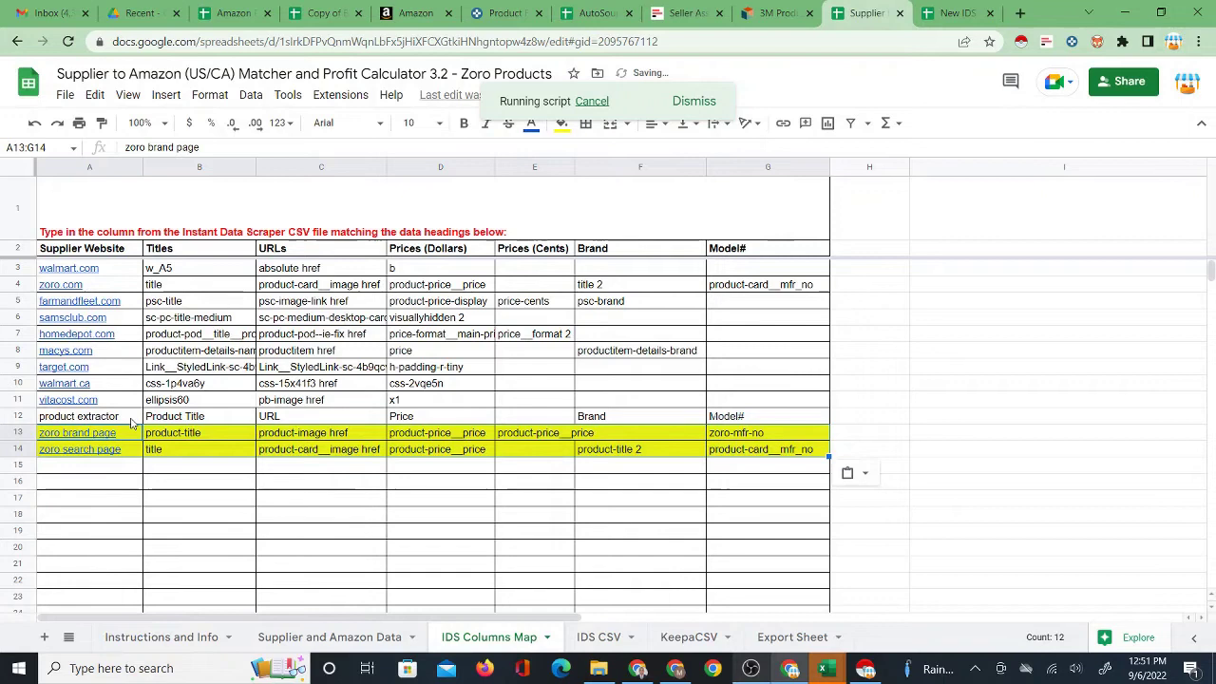
Delete the old zoro.com row from the IDS Columns Map sheet.
click(107, 291)
right_click(19, 285)
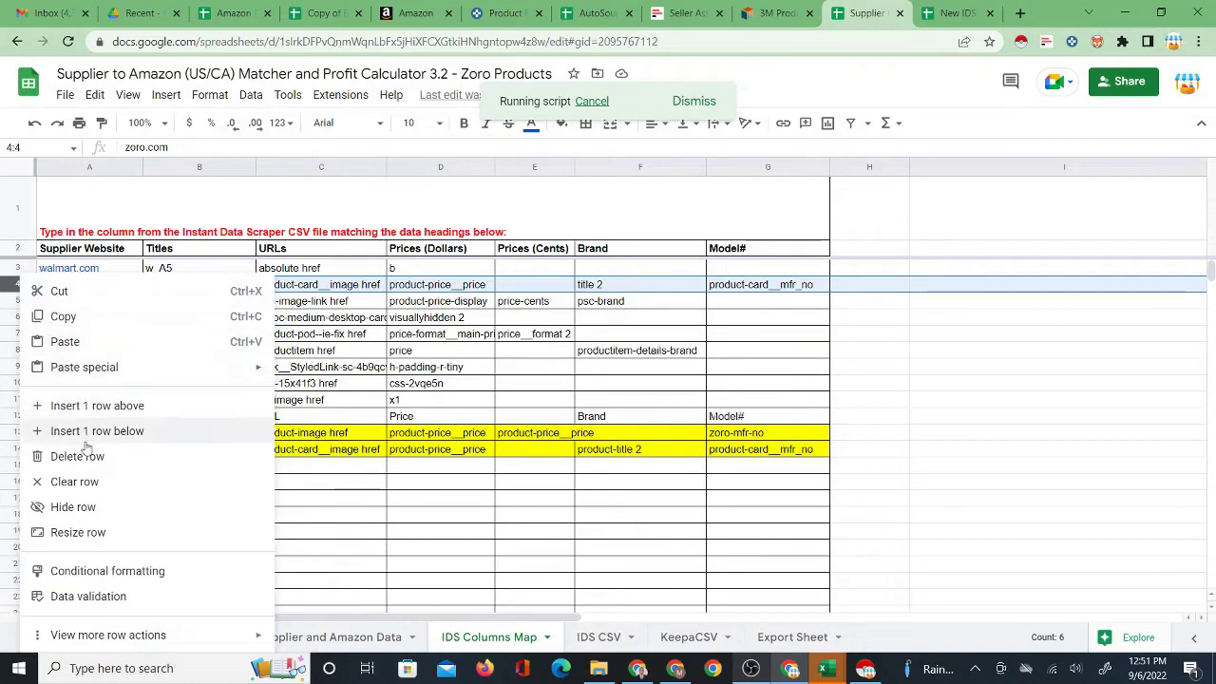
click(80, 457)
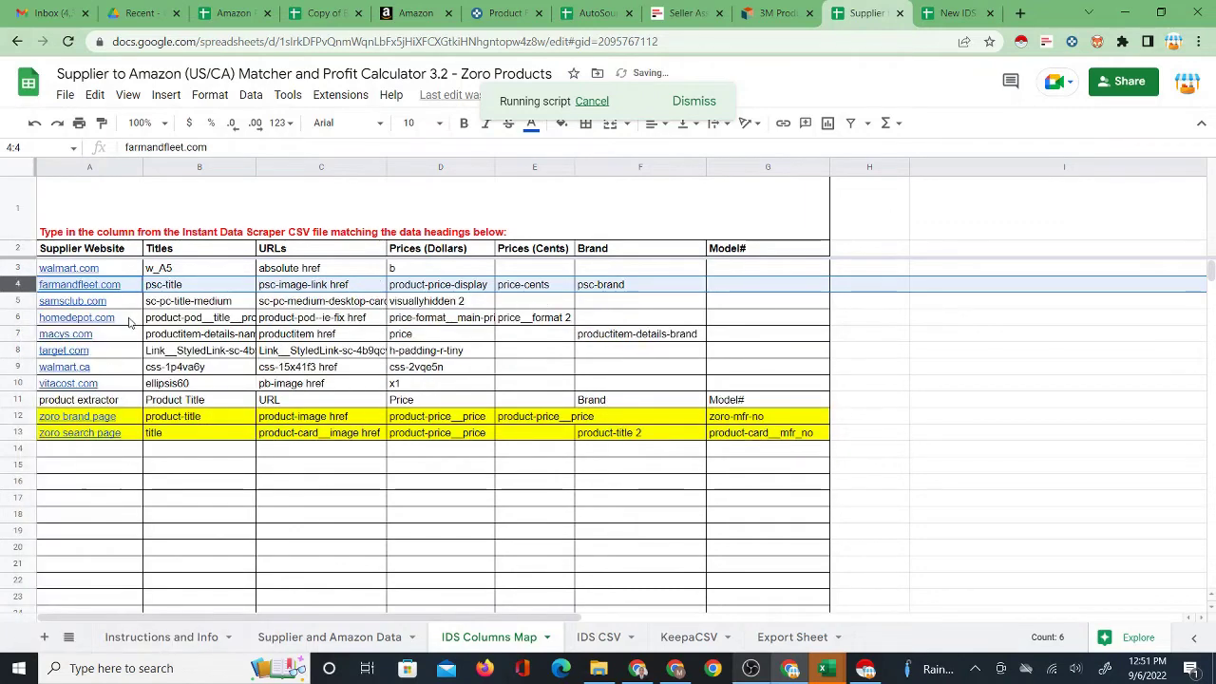
Review the pasted zoro brand page and zoro search page mappings, checking the IDS CSV sheet they refer to.
click(86, 420)
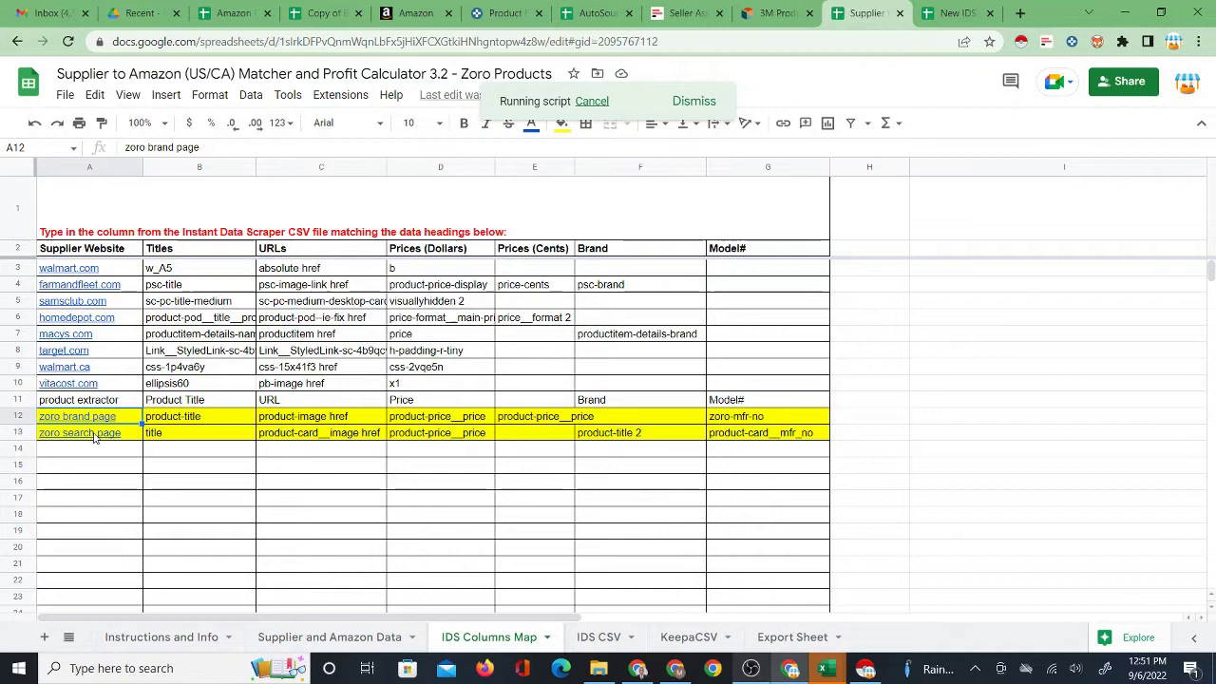
click(85, 436)
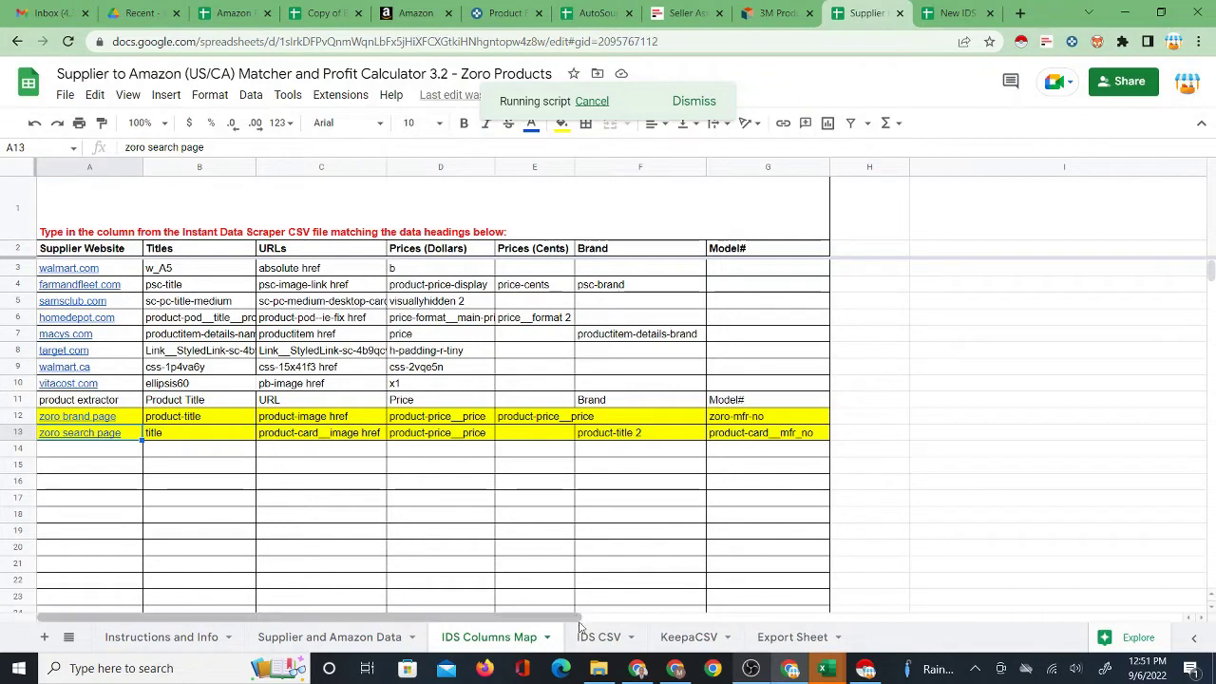
click(199, 418)
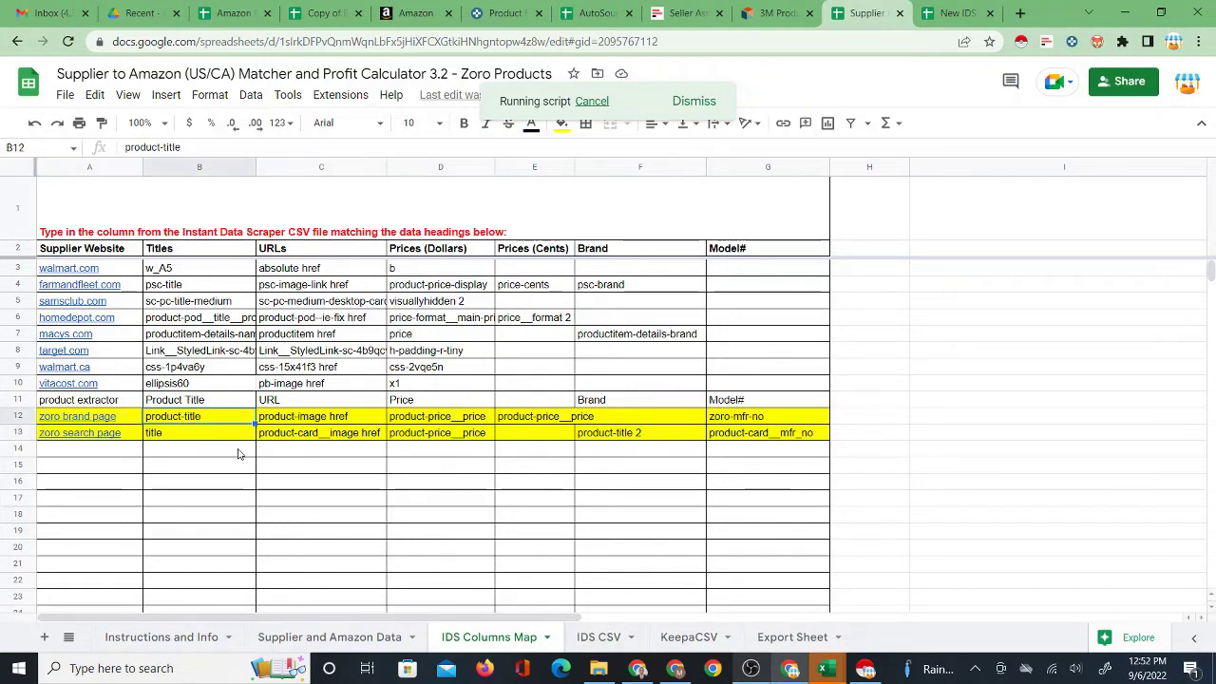
click(597, 635)
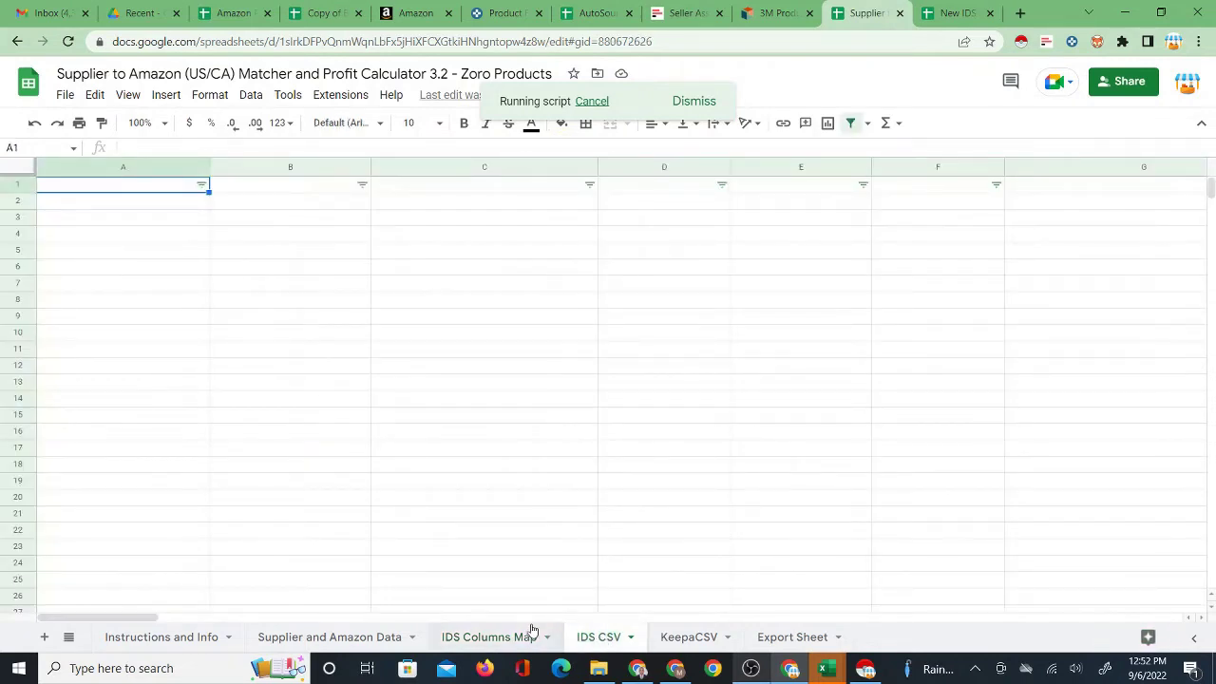
click(530, 635)
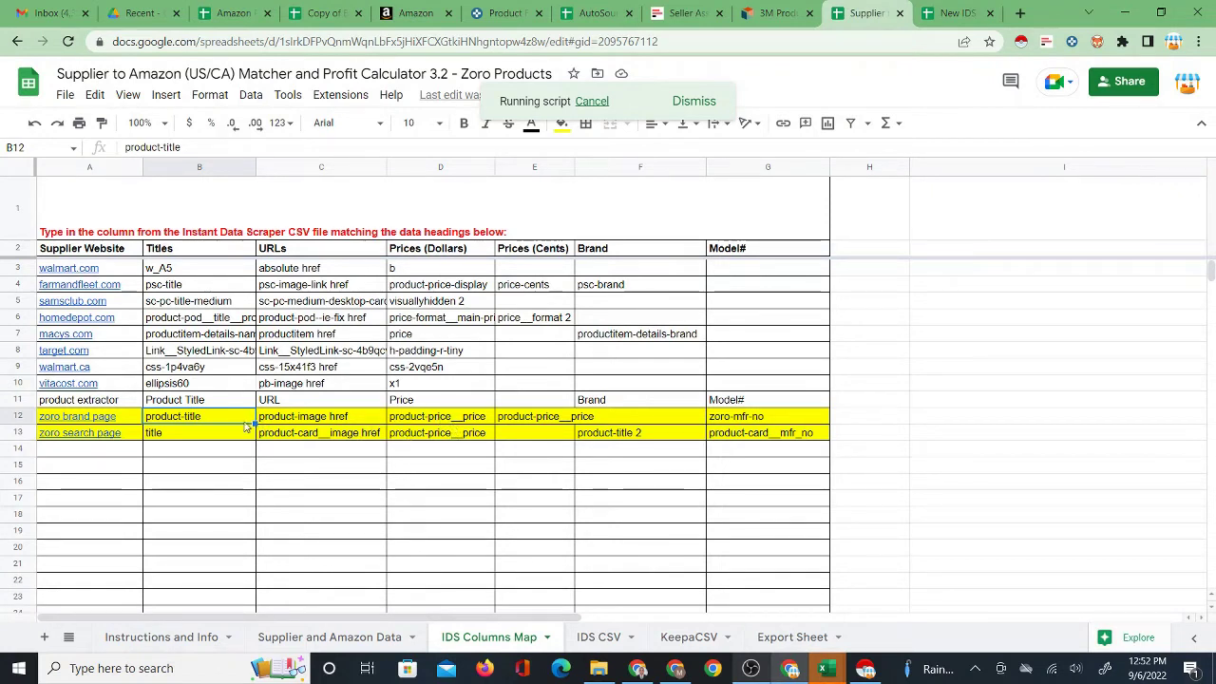
Import the file zoro (11).csv from Downloads into the IDS CSV sheet, replacing the current sheet.
click(593, 638)
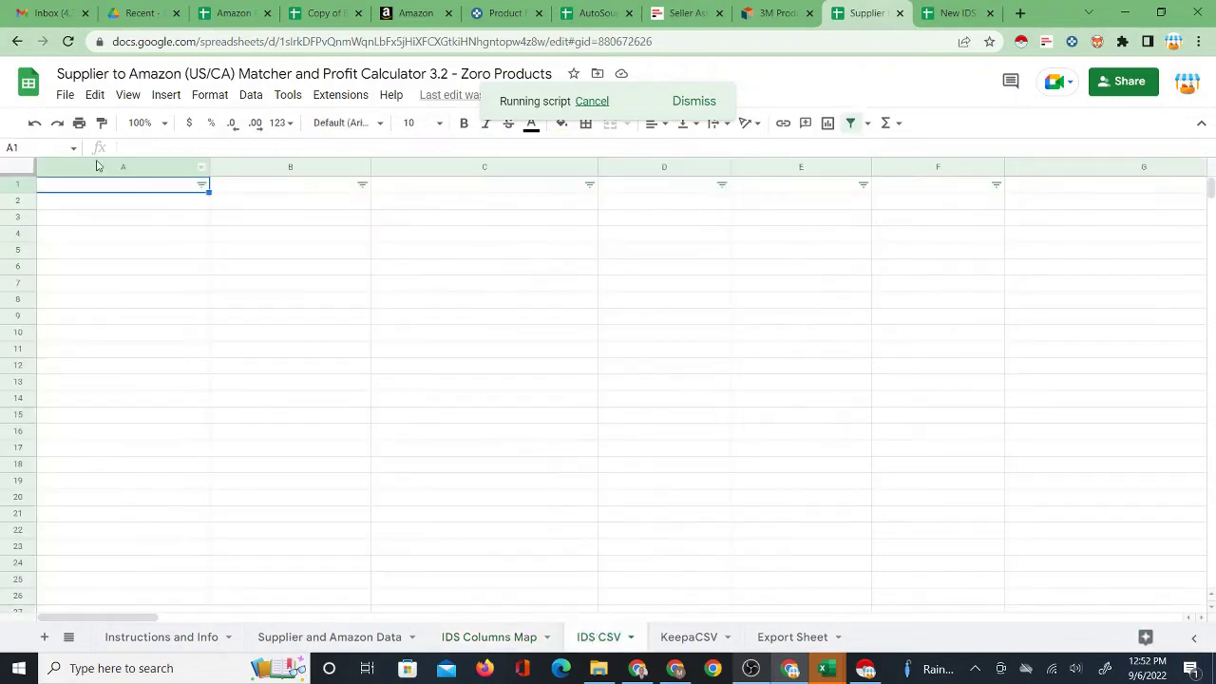
click(63, 95)
click(105, 173)
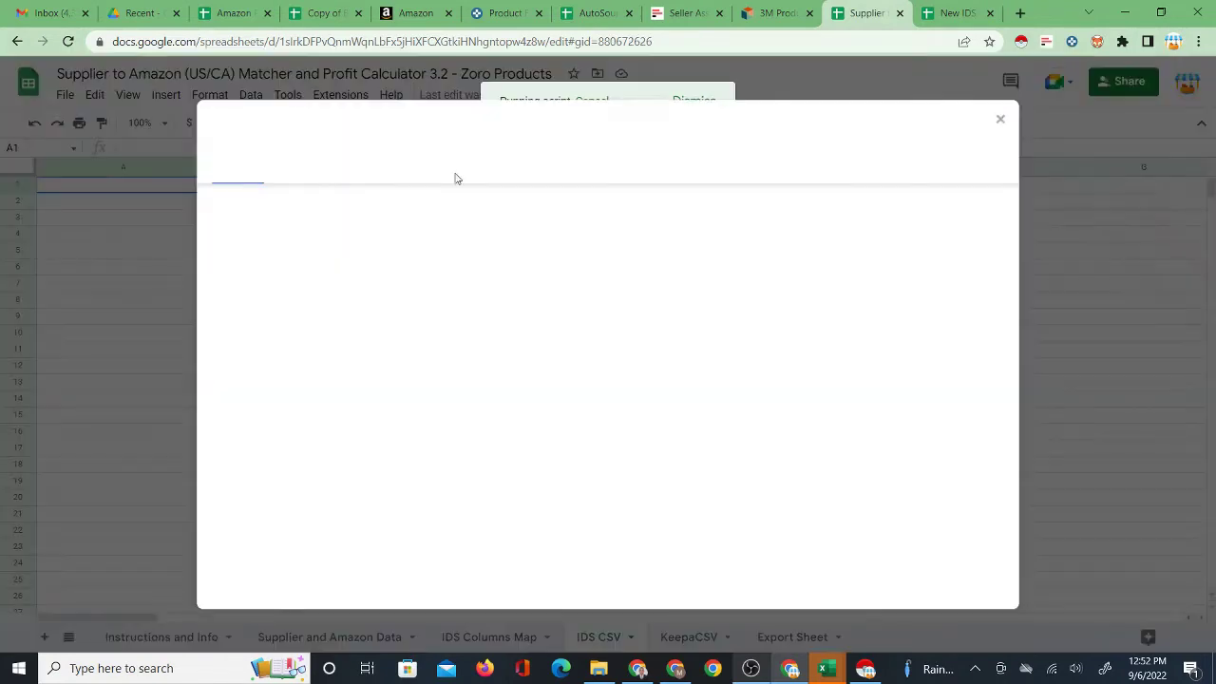
click(494, 166)
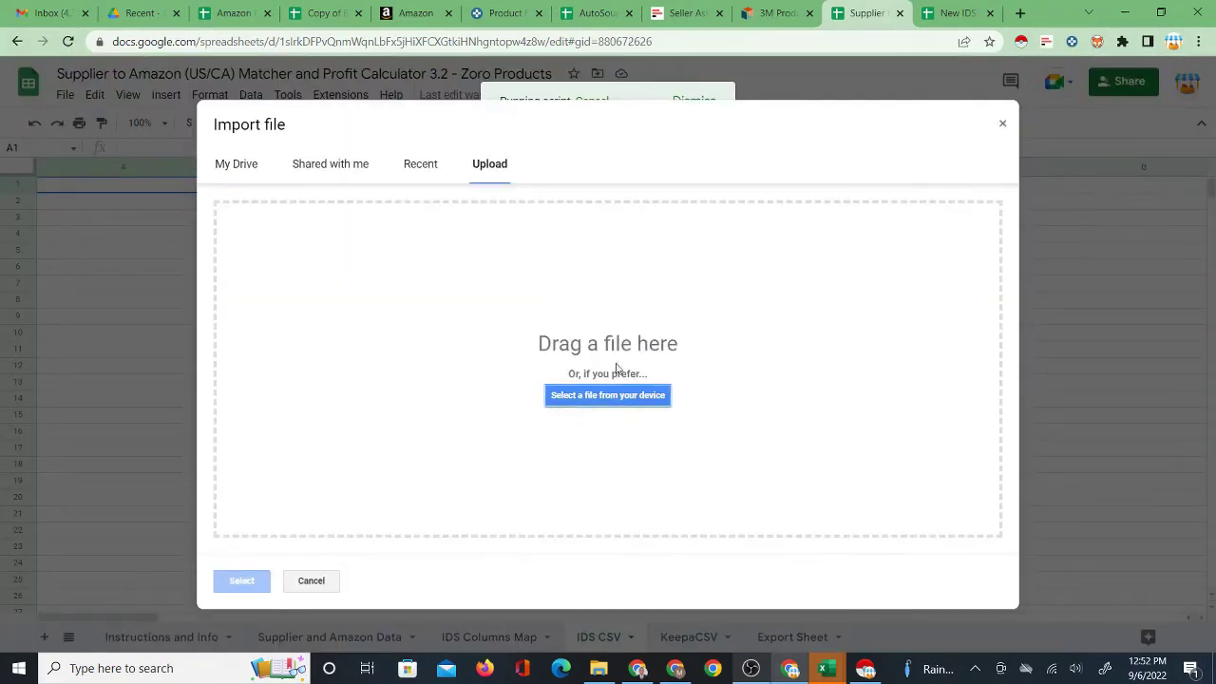
click(611, 396)
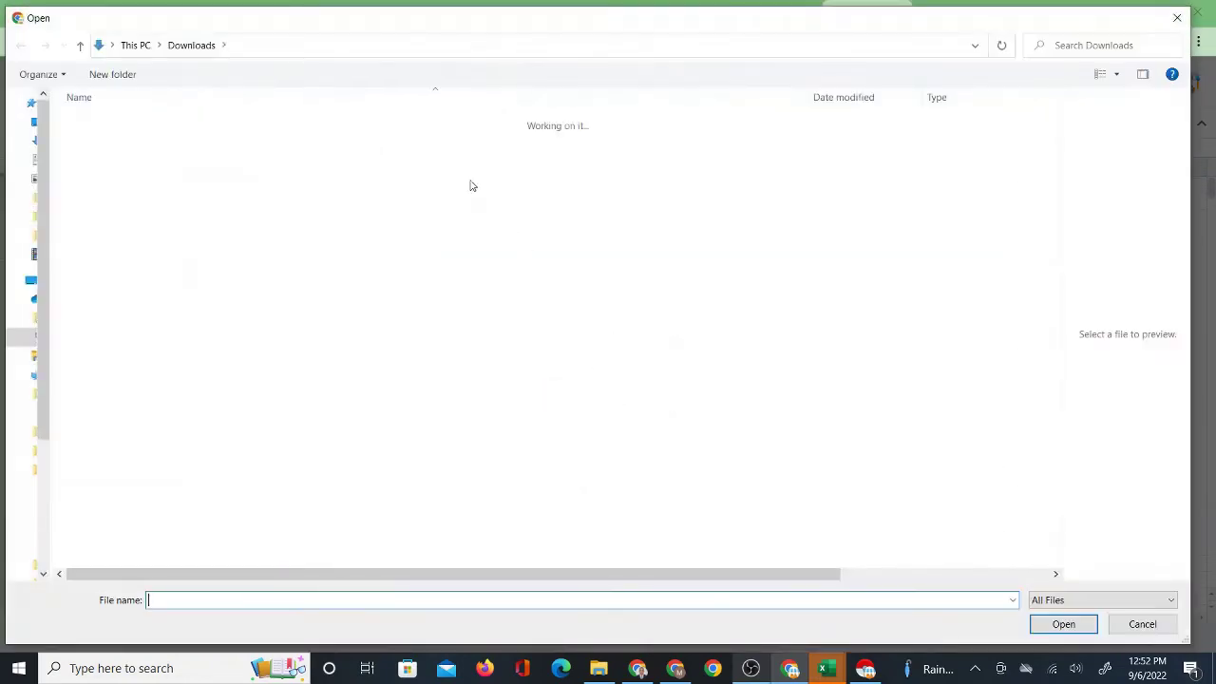
click(163, 158)
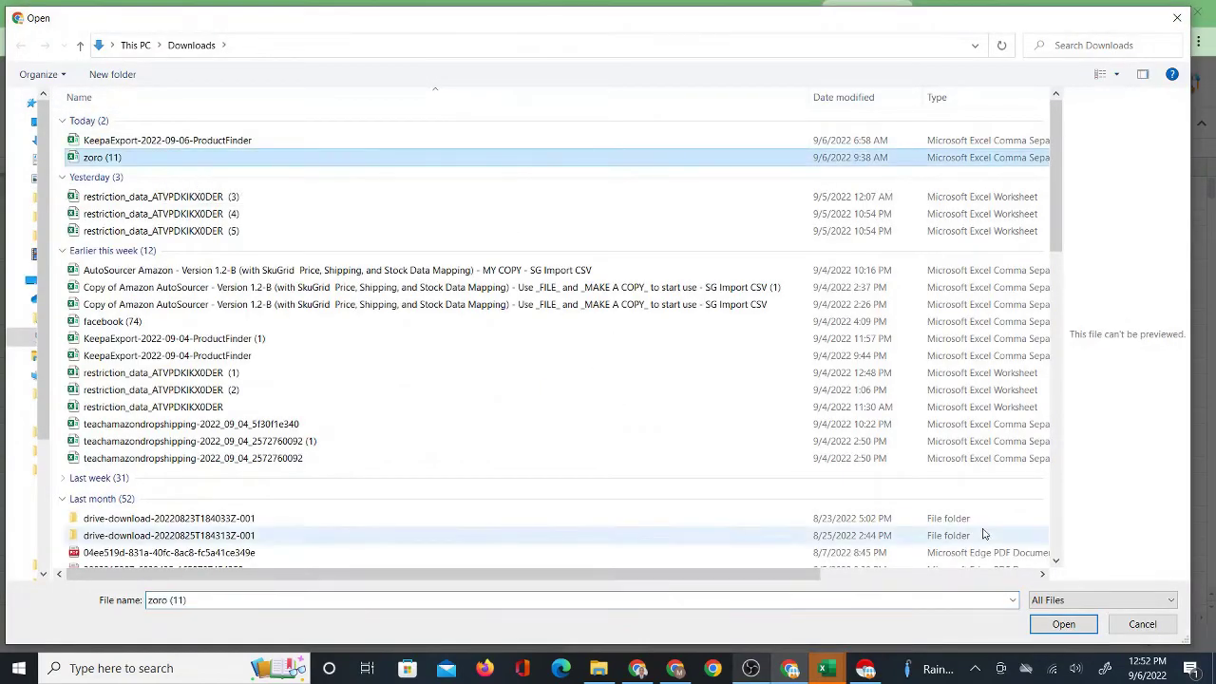
click(1054, 626)
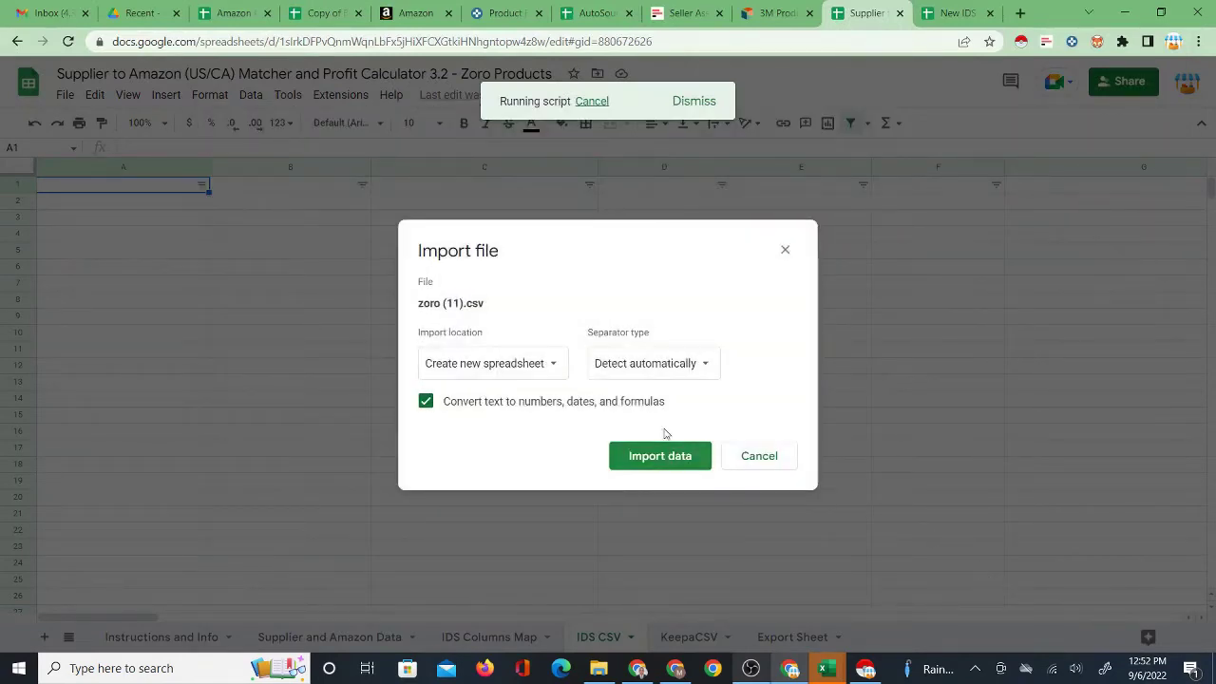
click(534, 366)
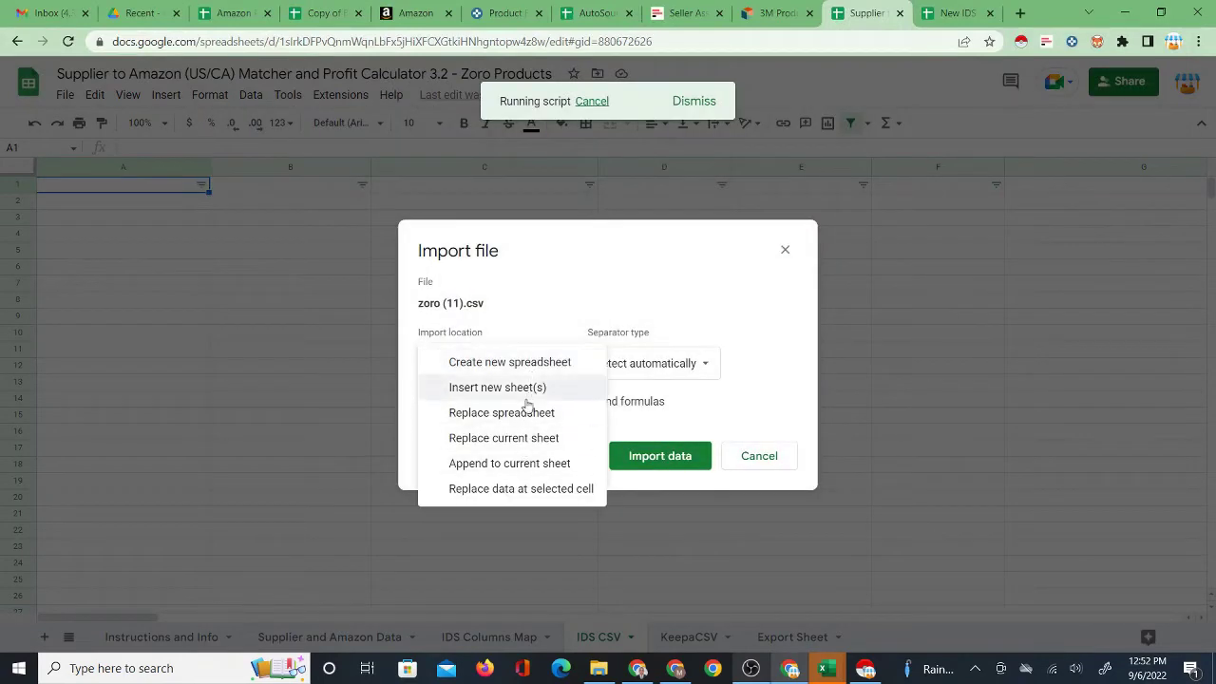
click(525, 446)
click(662, 457)
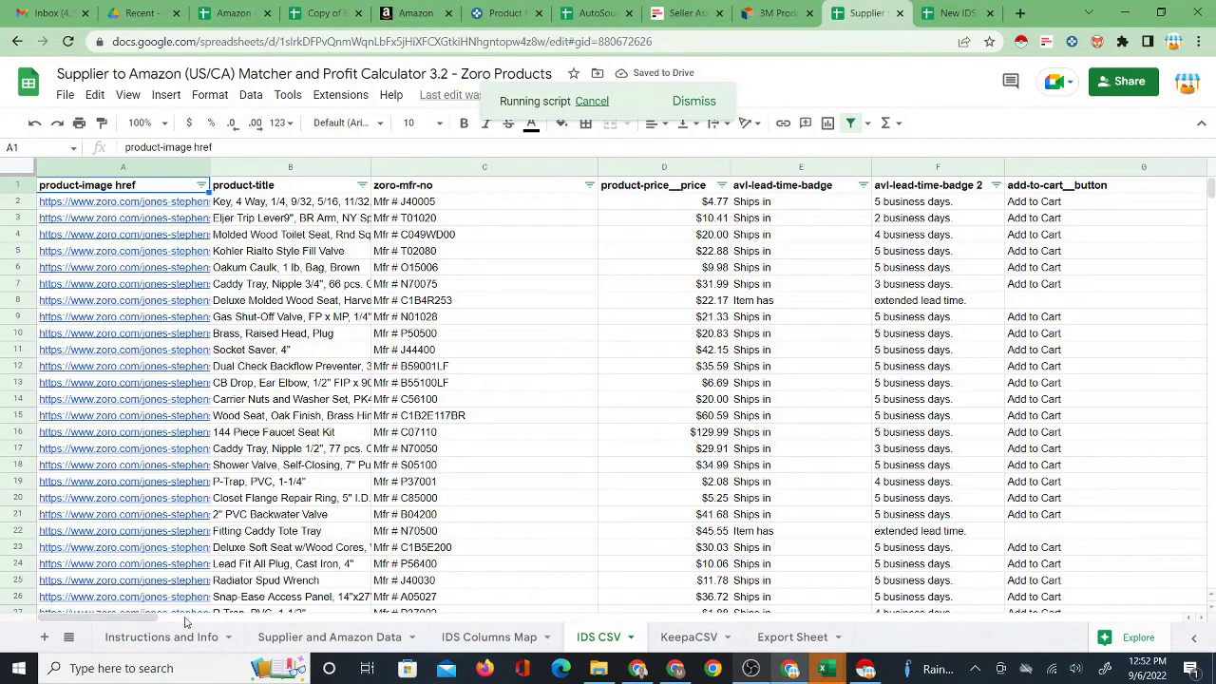
Compare the imported IDS CSV column headings, including product-title, with the zoro brand page row in IDS Columns Map.
mouse_move(149, 619)
mouse_down()
mouse_move(271, 612)
mouse_move(156, 600)
mouse_up()
click(252, 187)
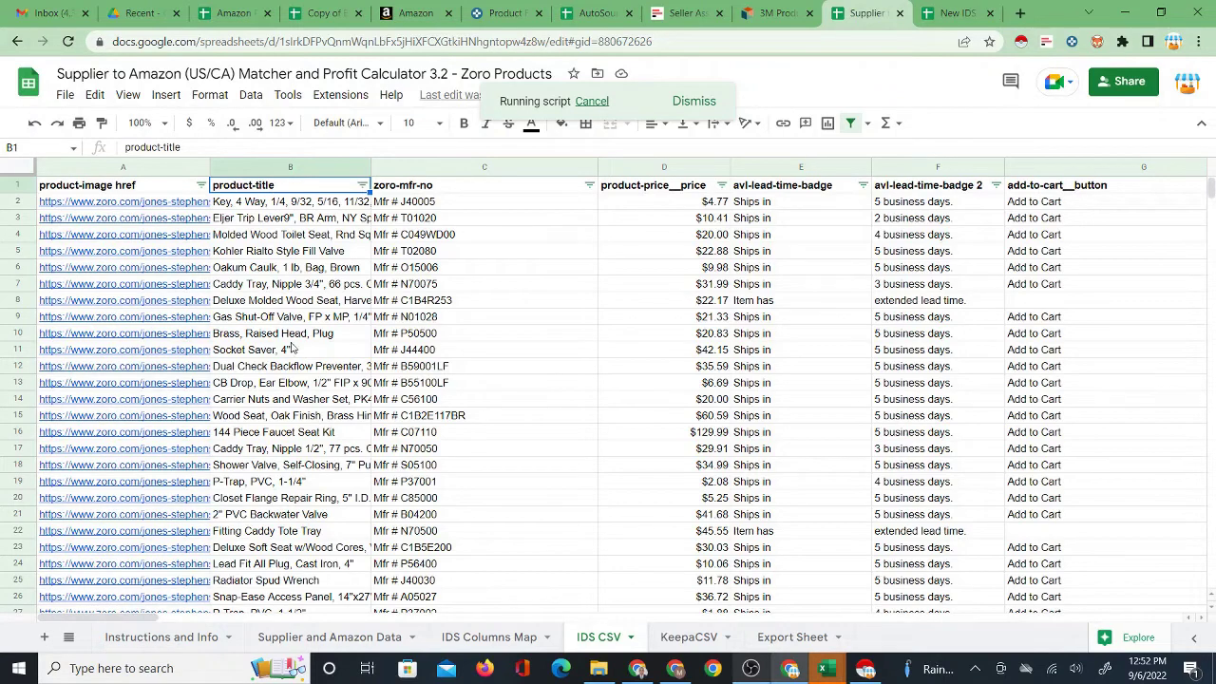
click(495, 635)
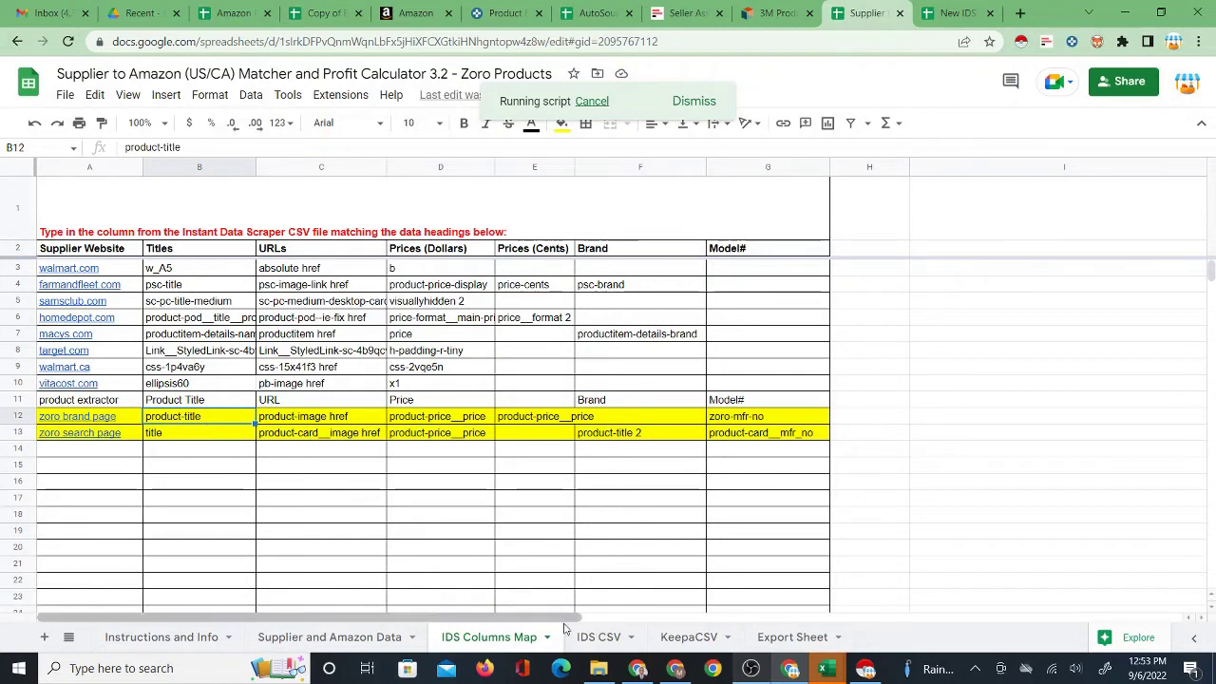
Set the supplier map on the Supplier and Amazon Data sheet to zoro brand page.
click(312, 636)
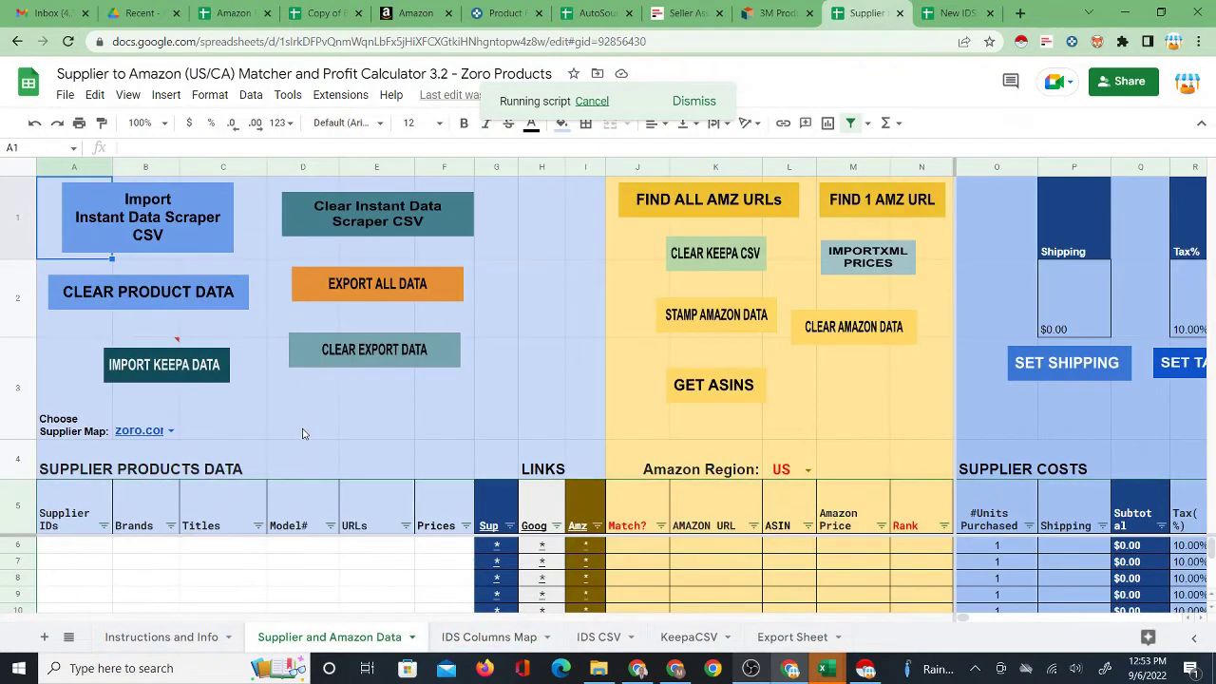
click(171, 431)
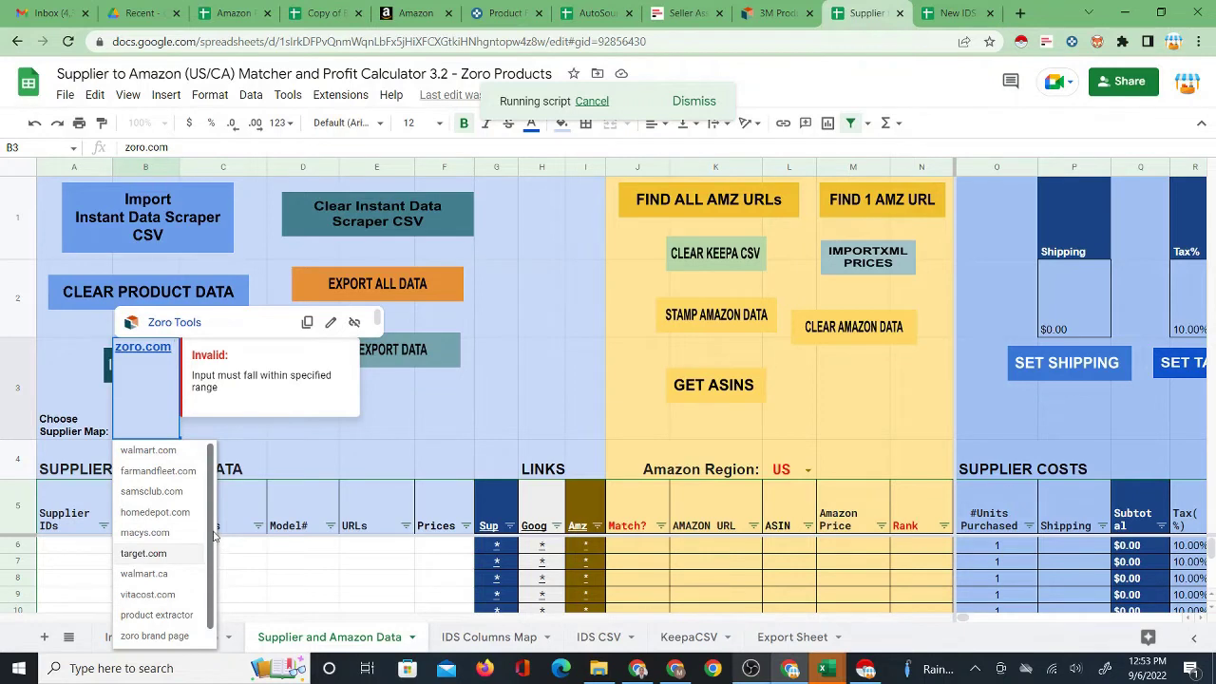
scroll(190, 569, down, 1)
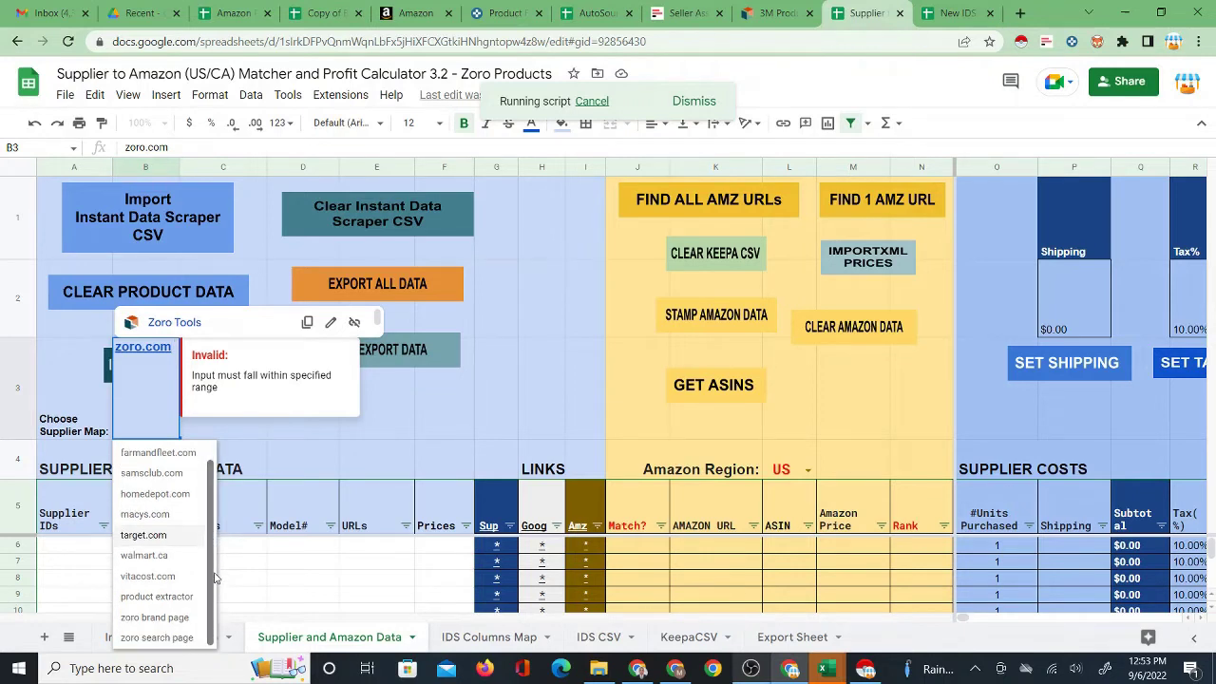
click(174, 617)
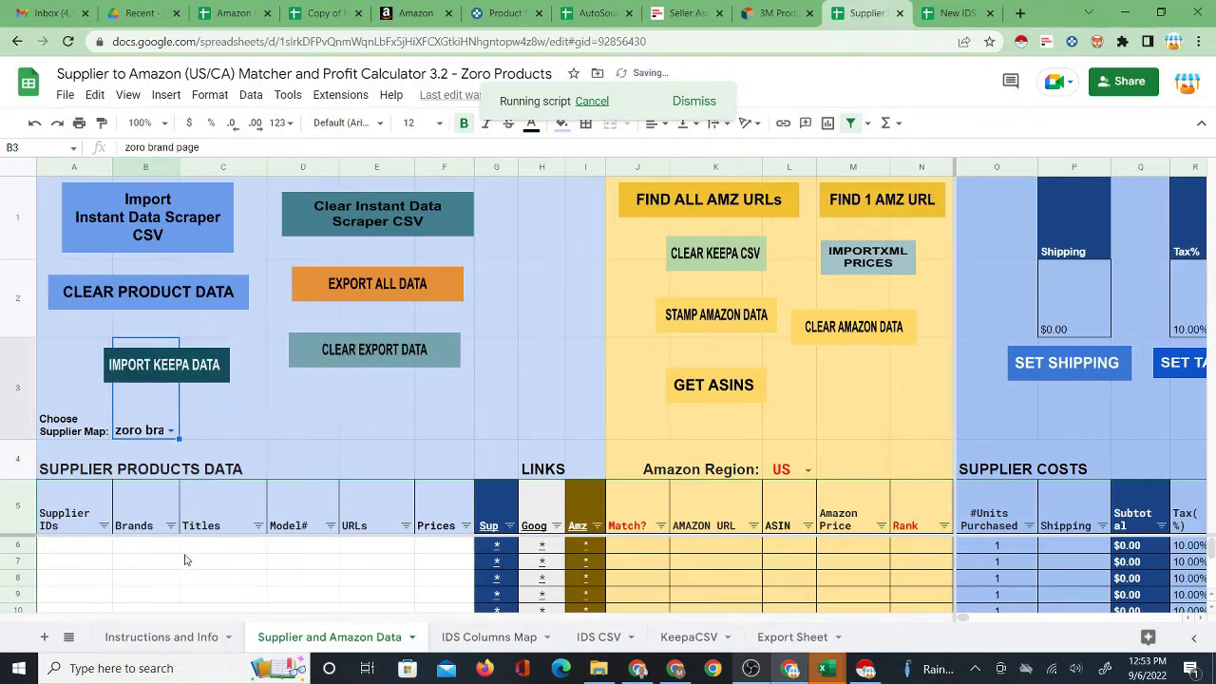
Run the Instant Data Scraper CSV import to fill the supplier products table.
click(87, 549)
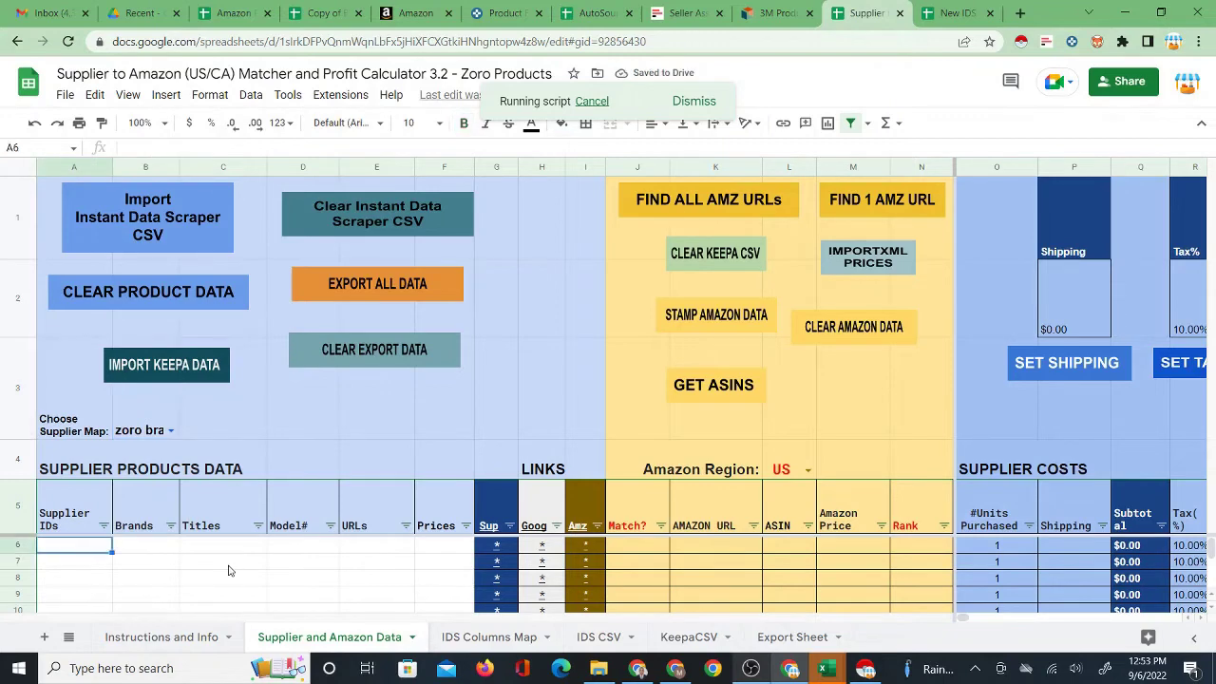
key(ctrl+minus)
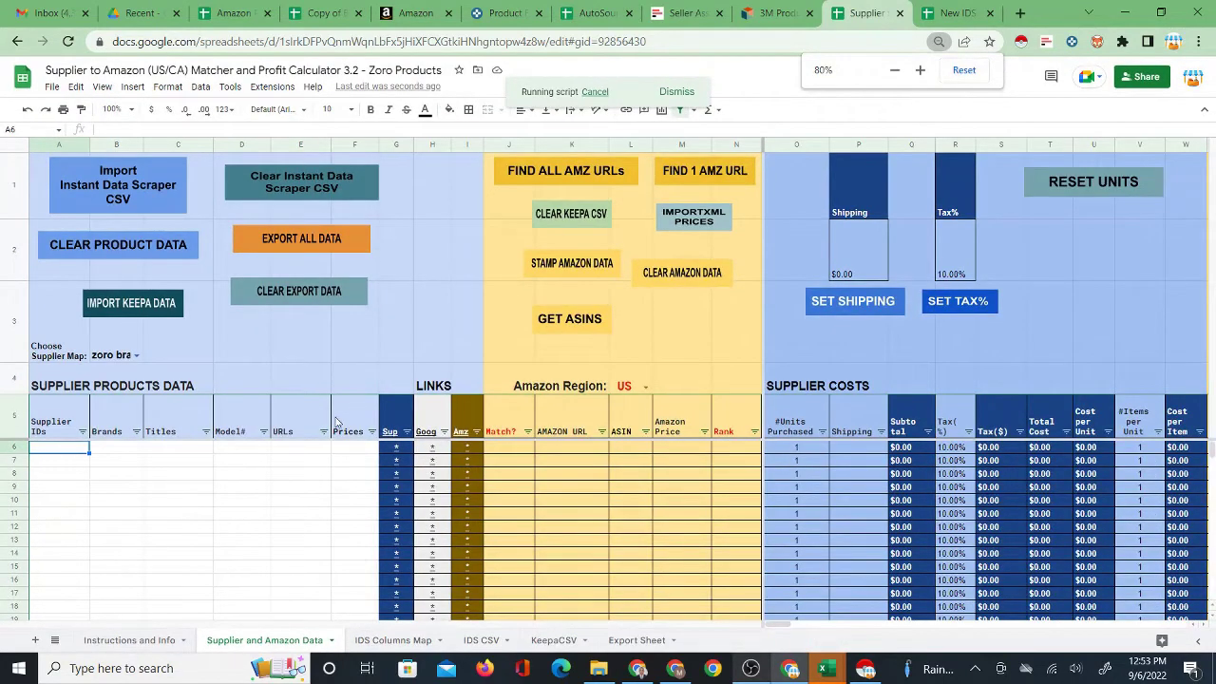
click(177, 256)
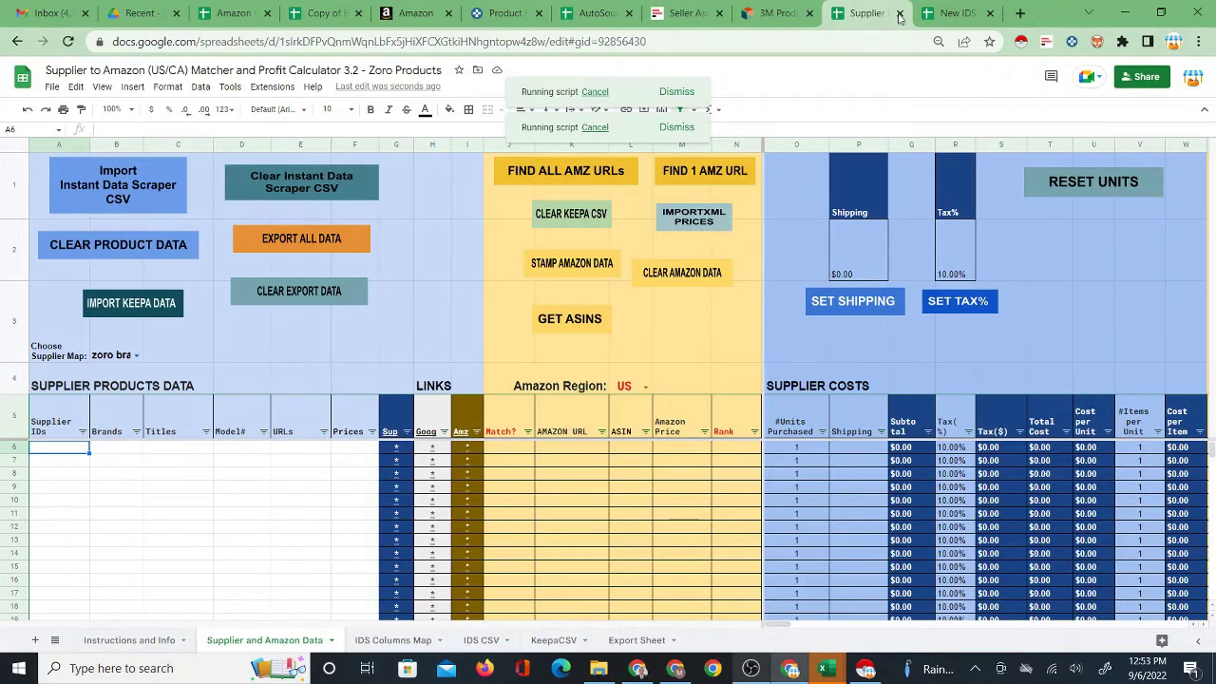
Compare the Zoro rows in New IDS Columns Map with the workbook's own IDS Columns Map, then return to the supplier products table.
click(959, 14)
key(ctrl+minus)
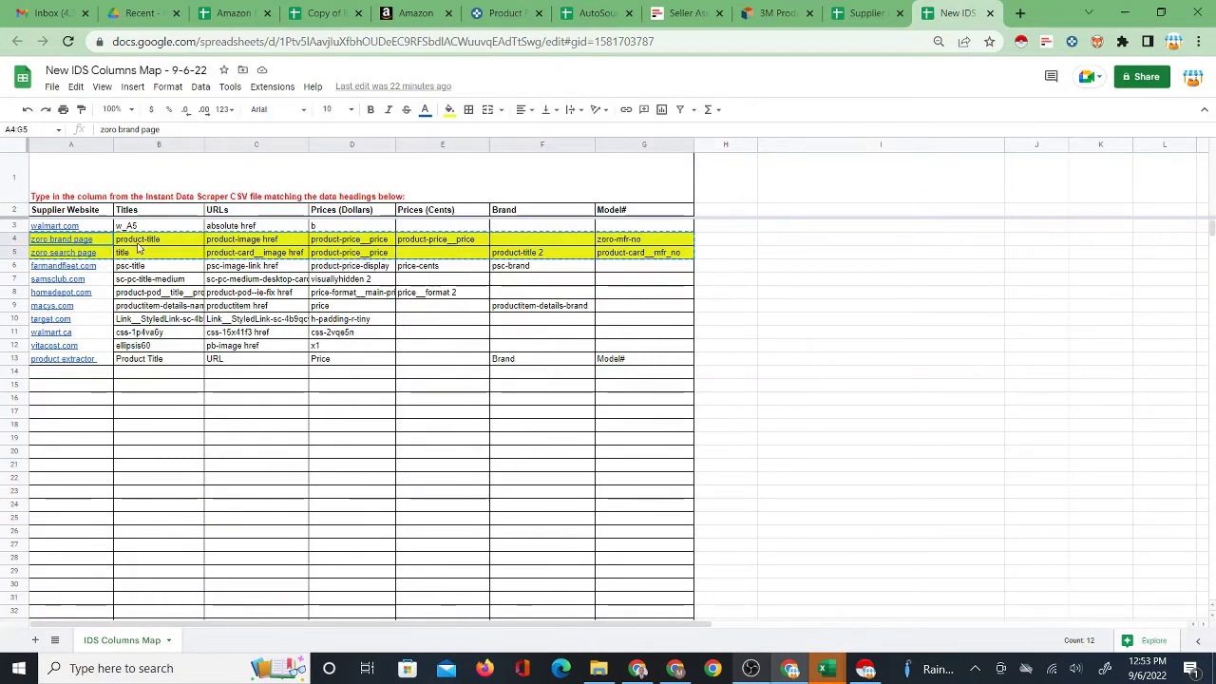
click(863, 7)
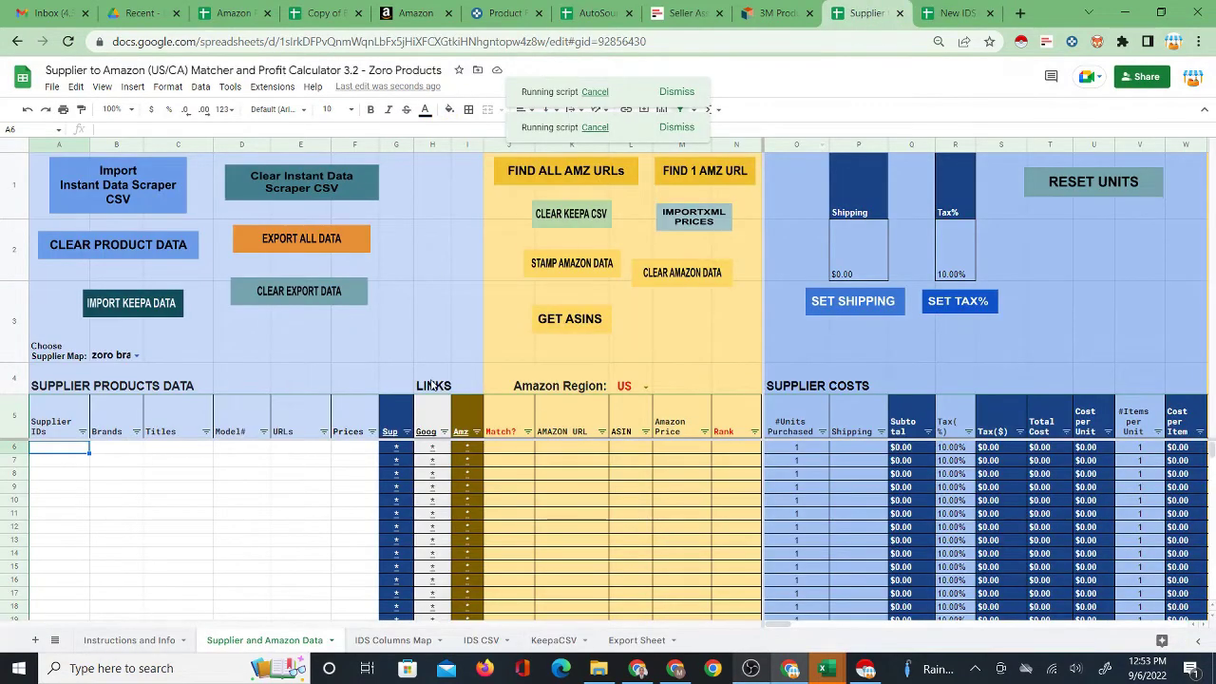
click(393, 640)
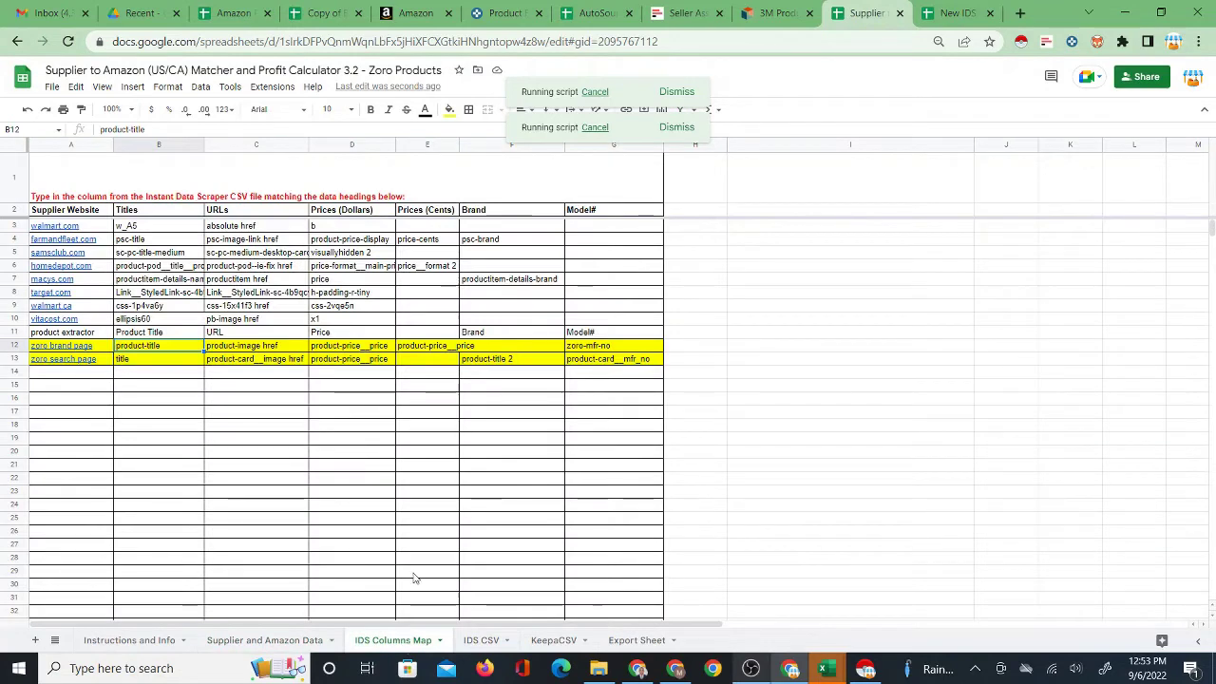
click(252, 642)
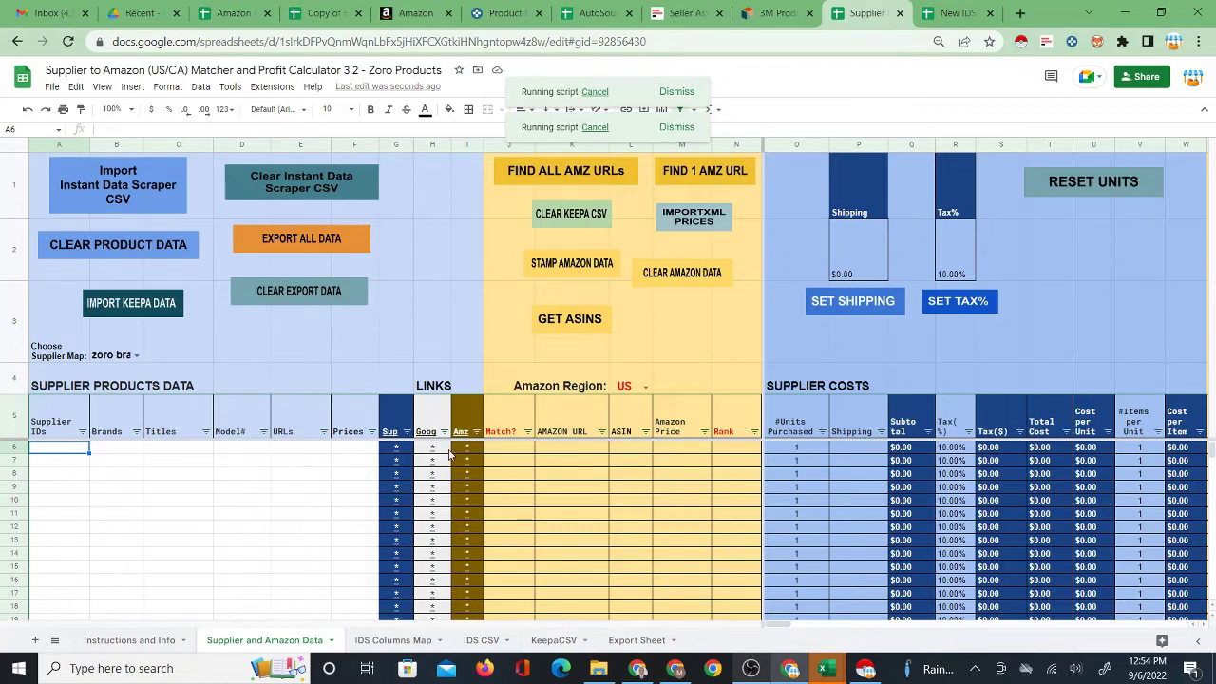
mouse_move(450, 455)
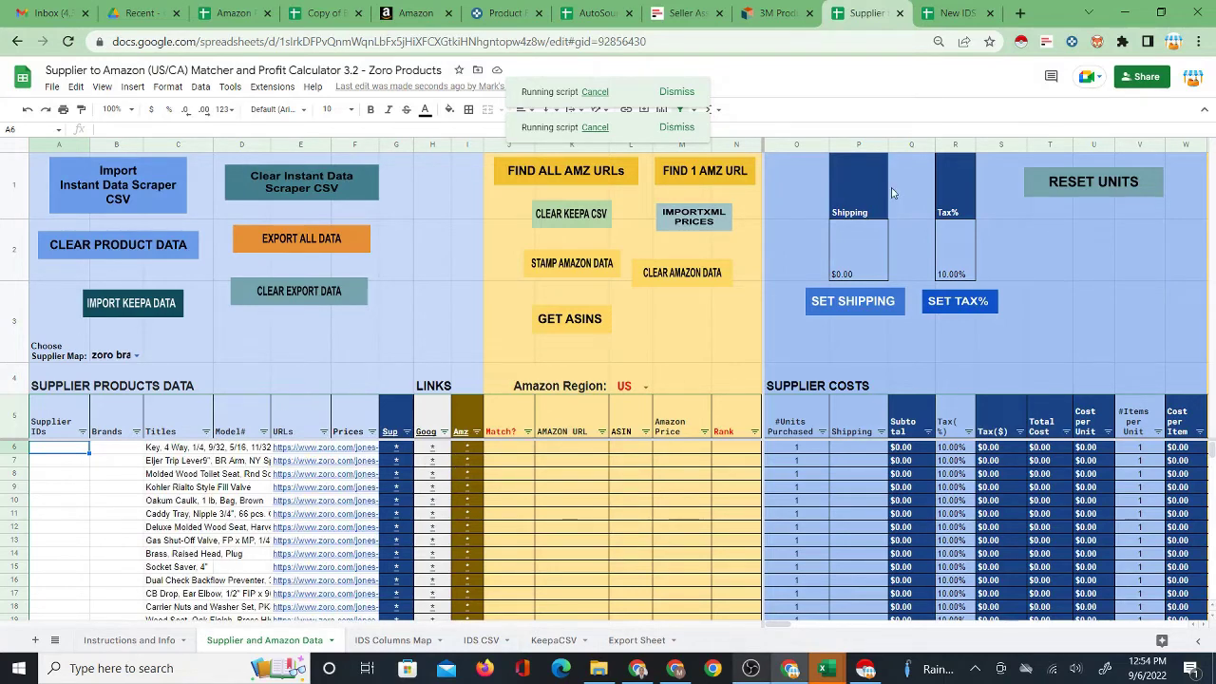
Check the 3M brand page on Zoro and the IDS CSV sheet for brand information missing from the supplier products table.
click(776, 14)
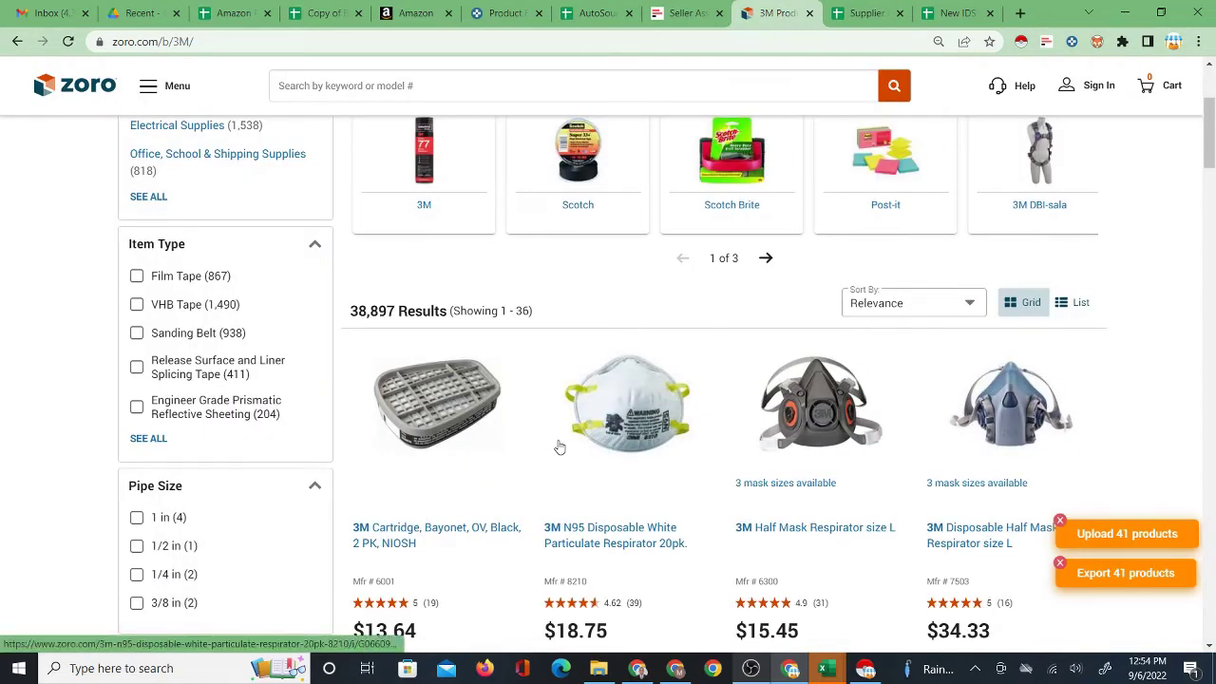
scroll(593, 445, down, 2)
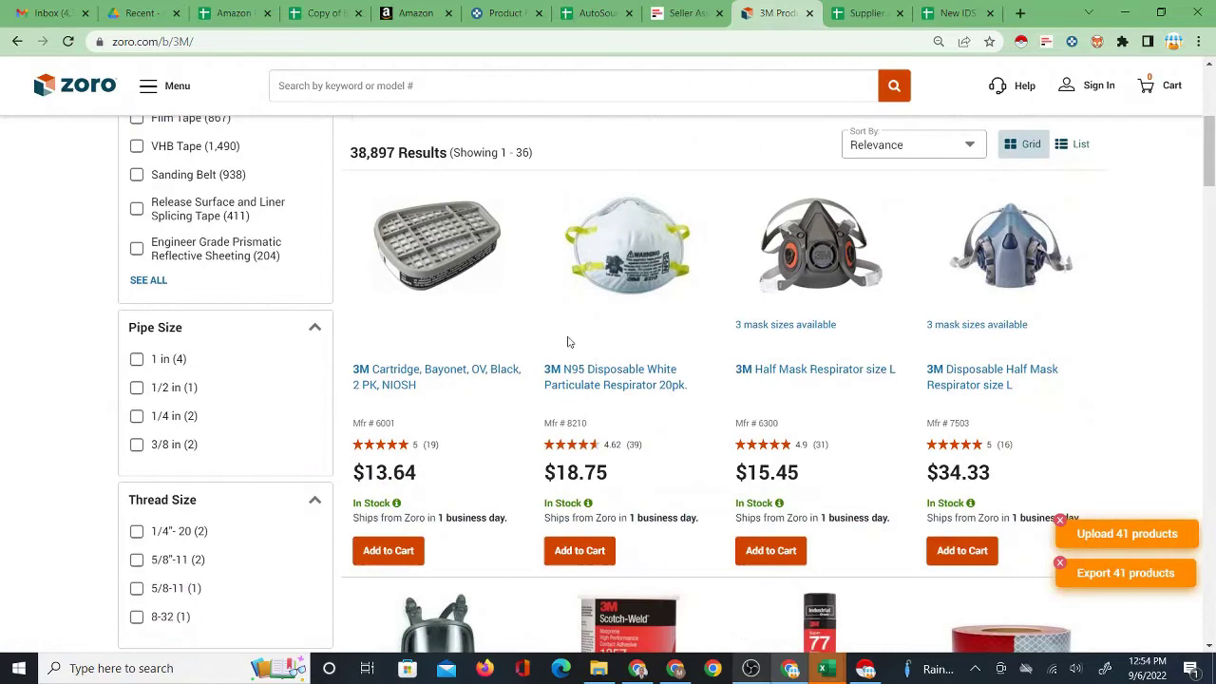
click(860, 13)
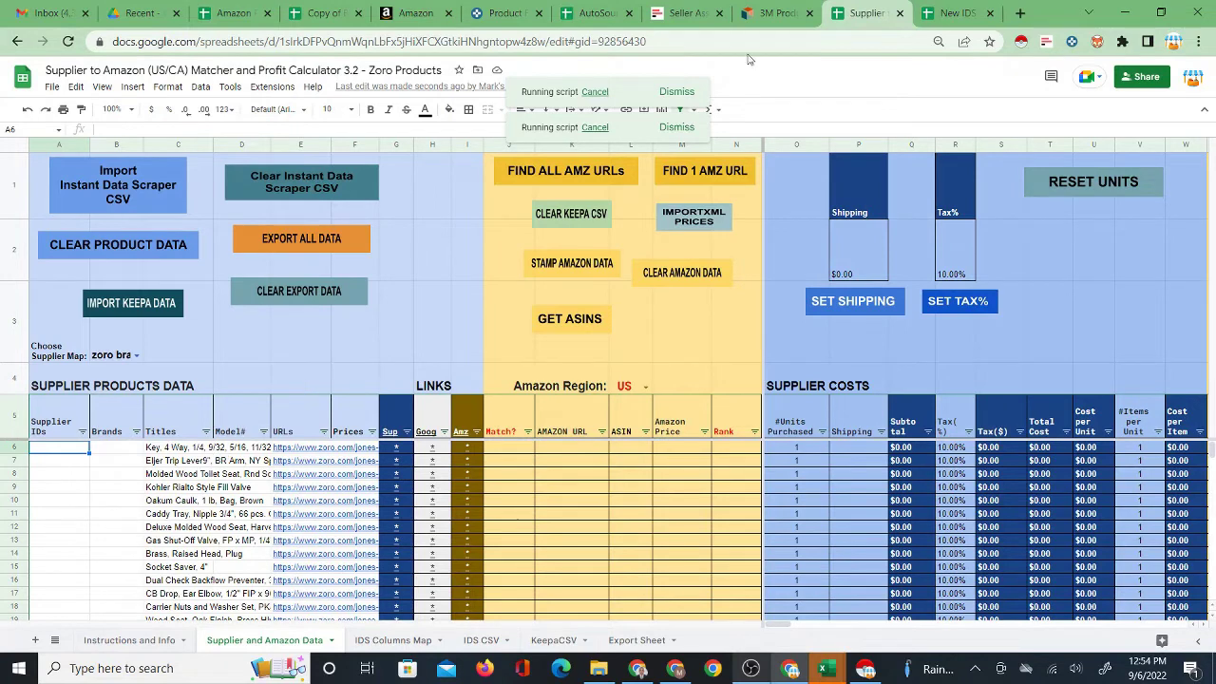
click(777, 13)
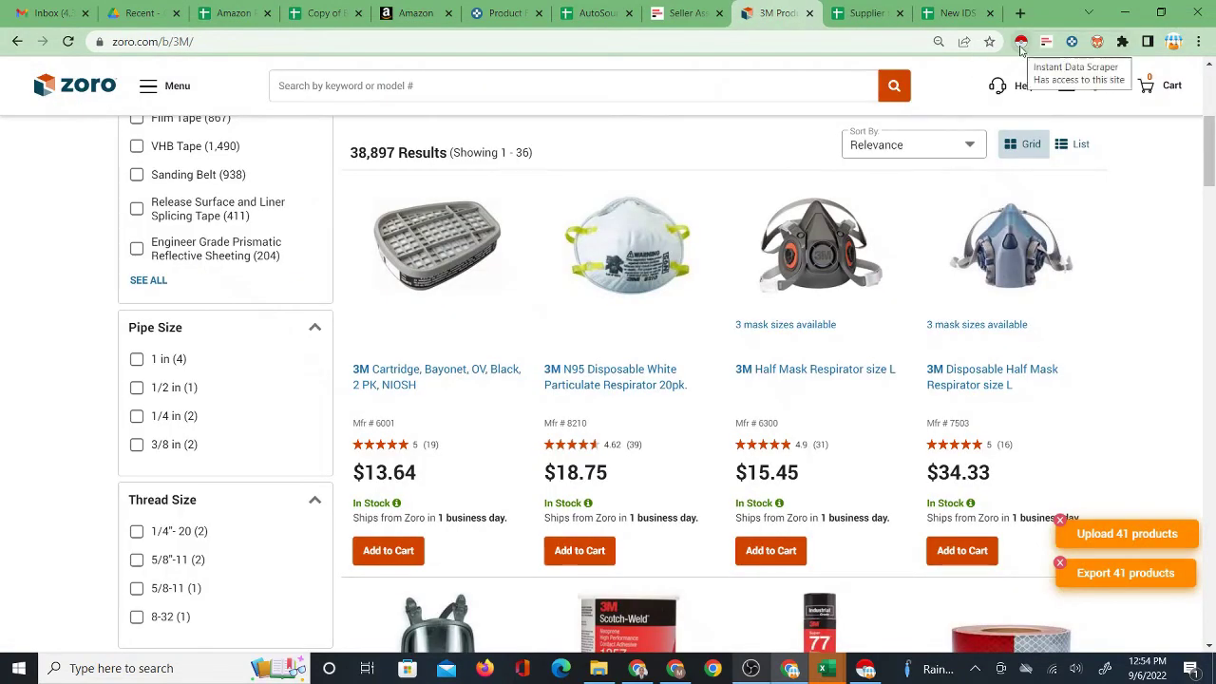
click(859, 14)
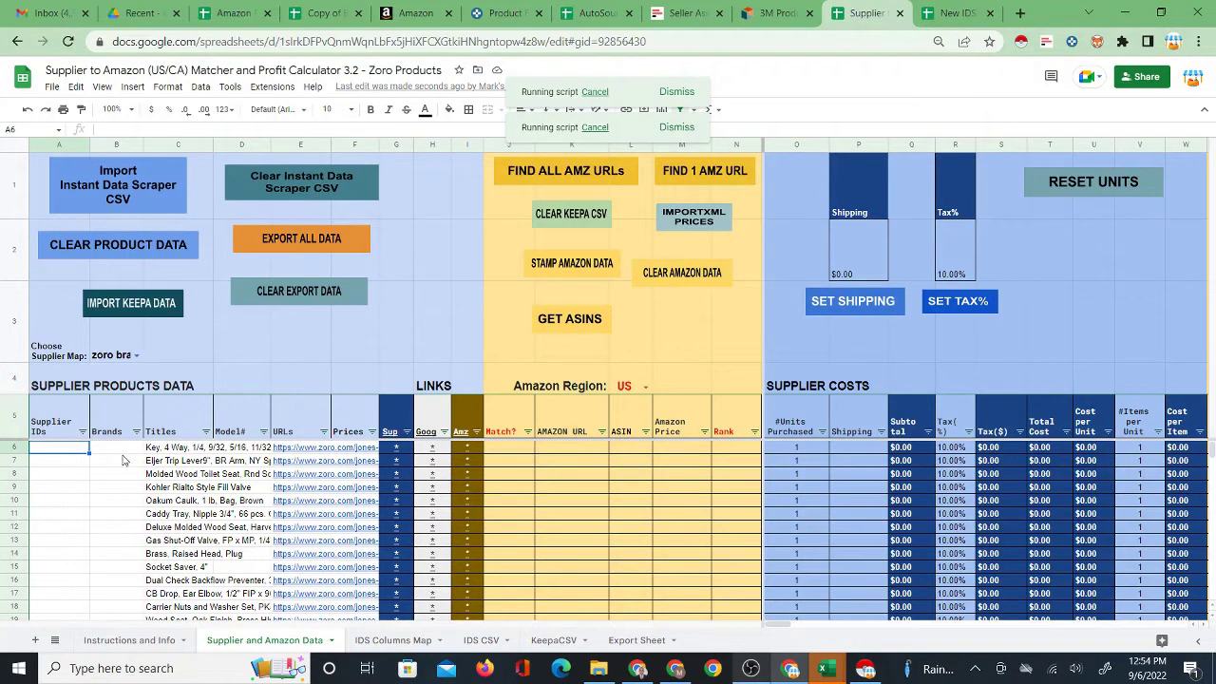
click(480, 639)
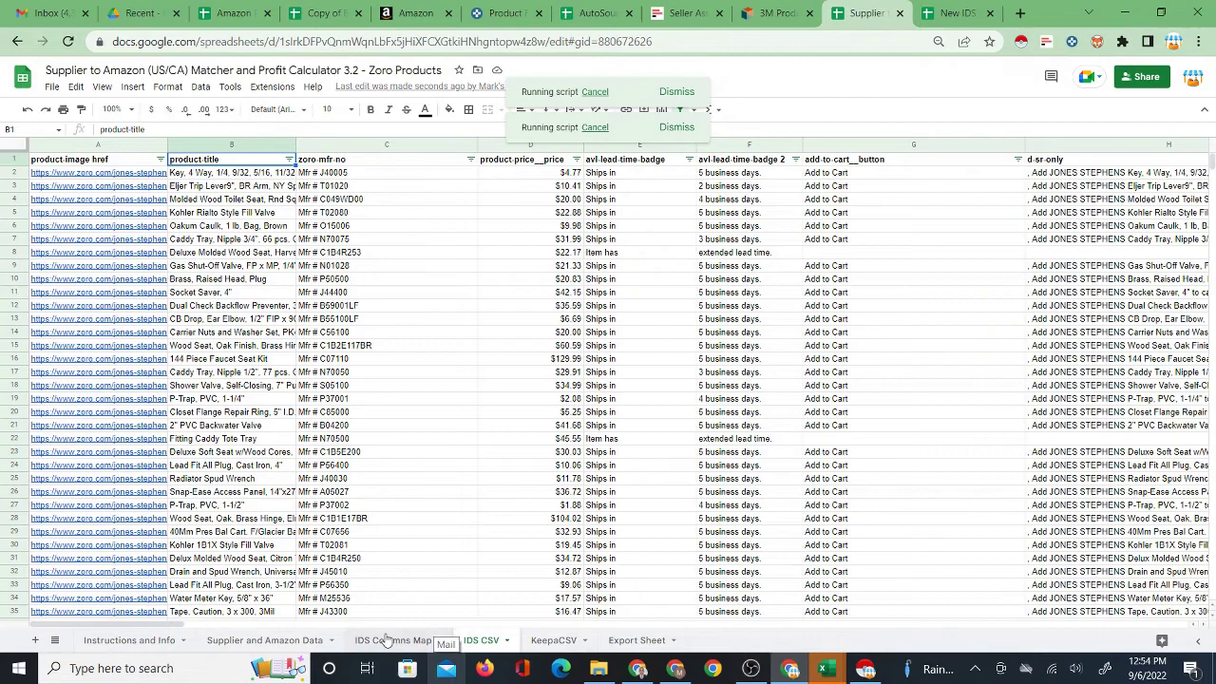
mouse_move(190, 626)
mouse_down()
mouse_move(442, 625)
mouse_move(190, 627)
mouse_up()
click(252, 641)
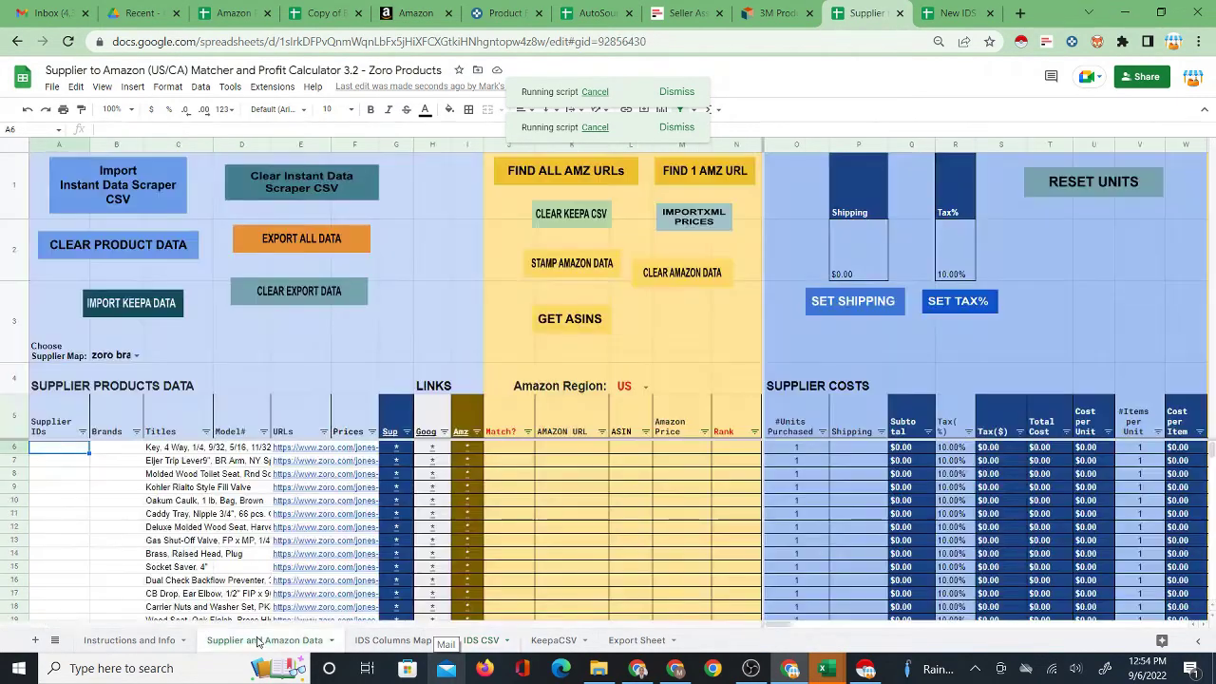
Enter 3M in cell B6 of the Brands column and fill it down alongside the imported products.
click(124, 452)
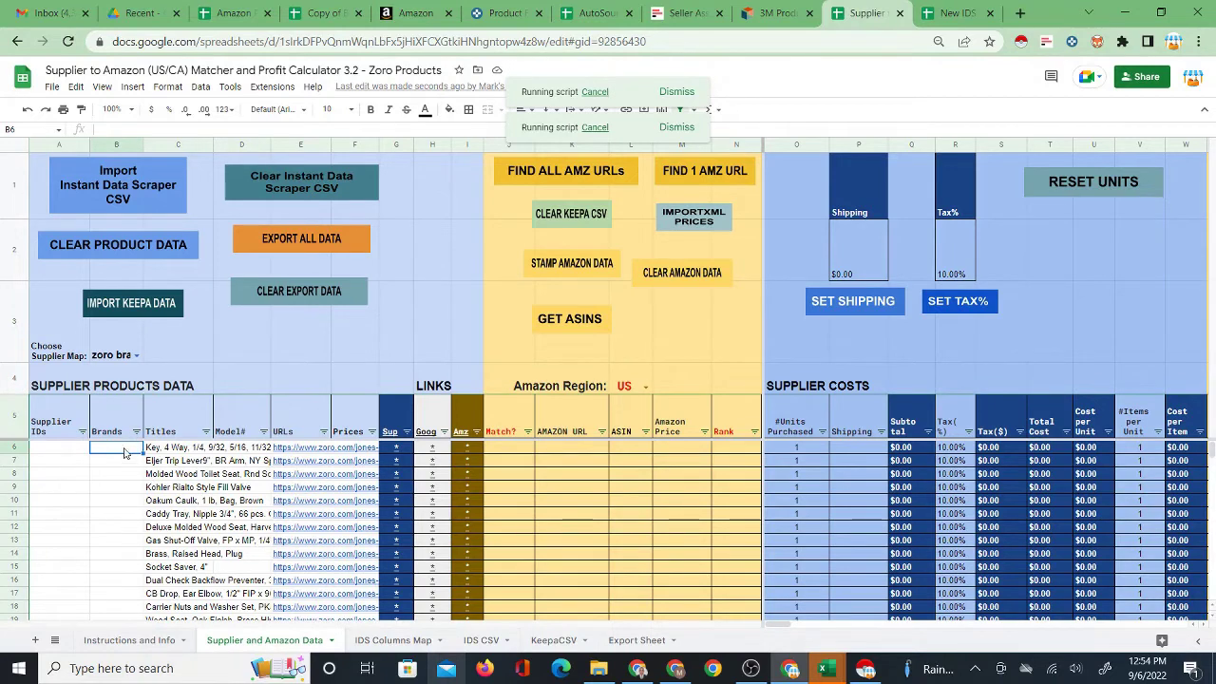
click(798, 13)
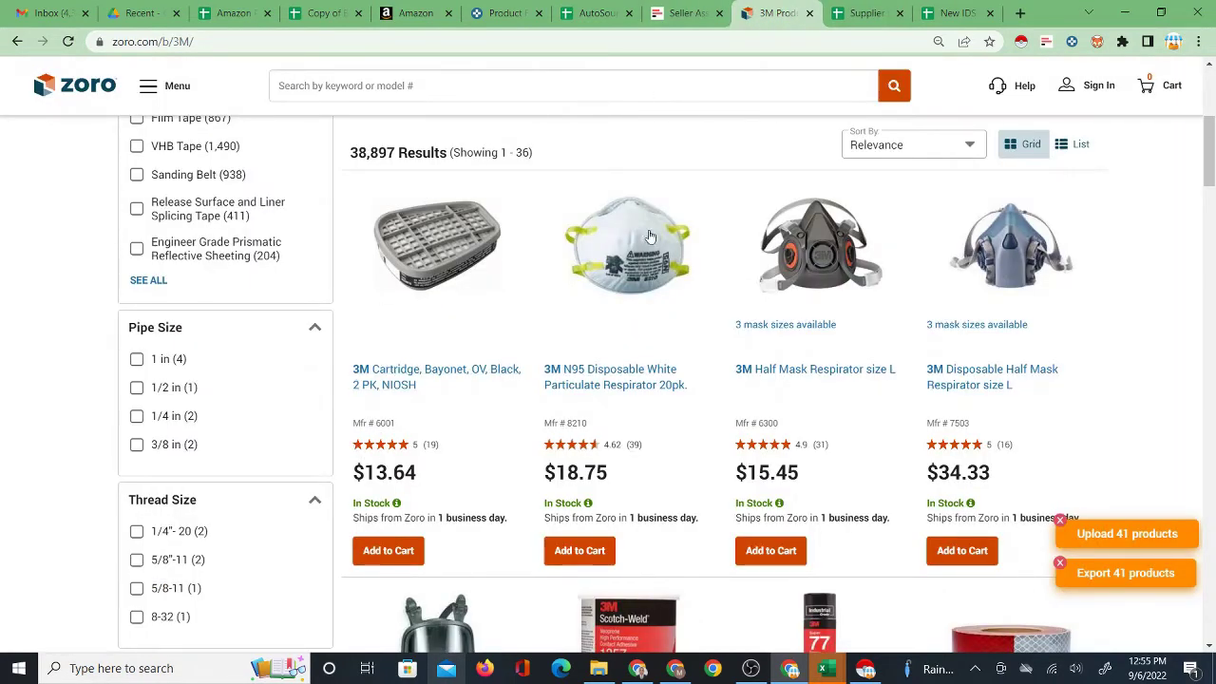
click(831, 15)
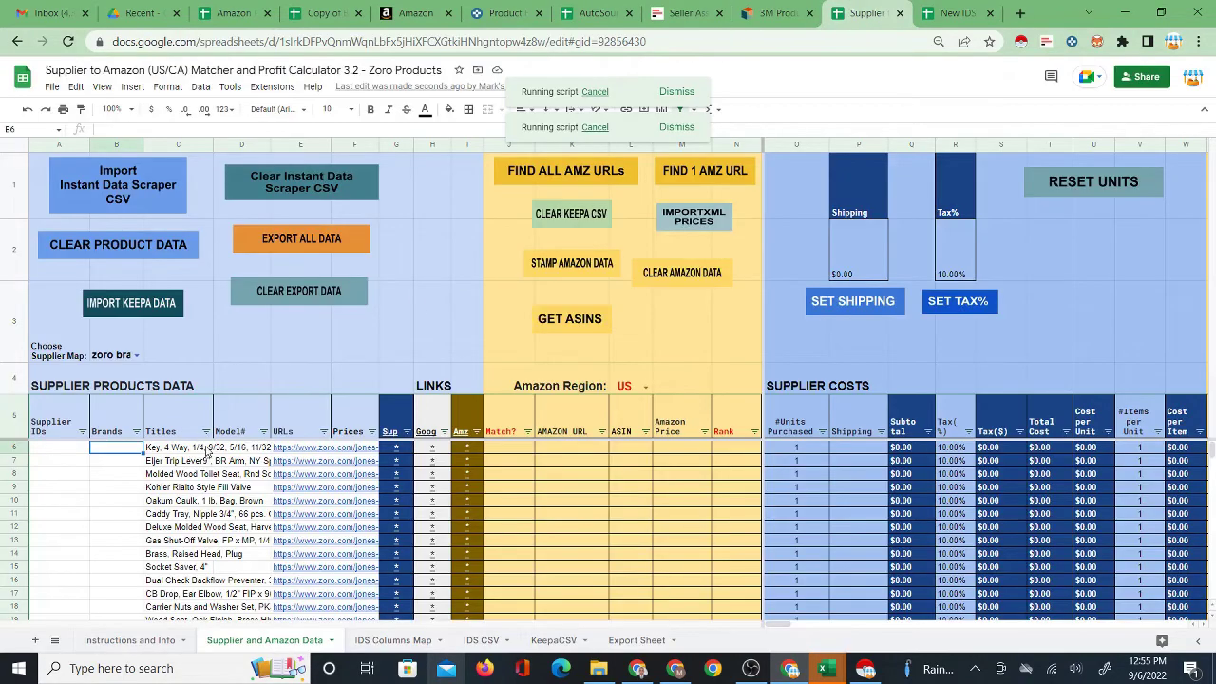
text(3)
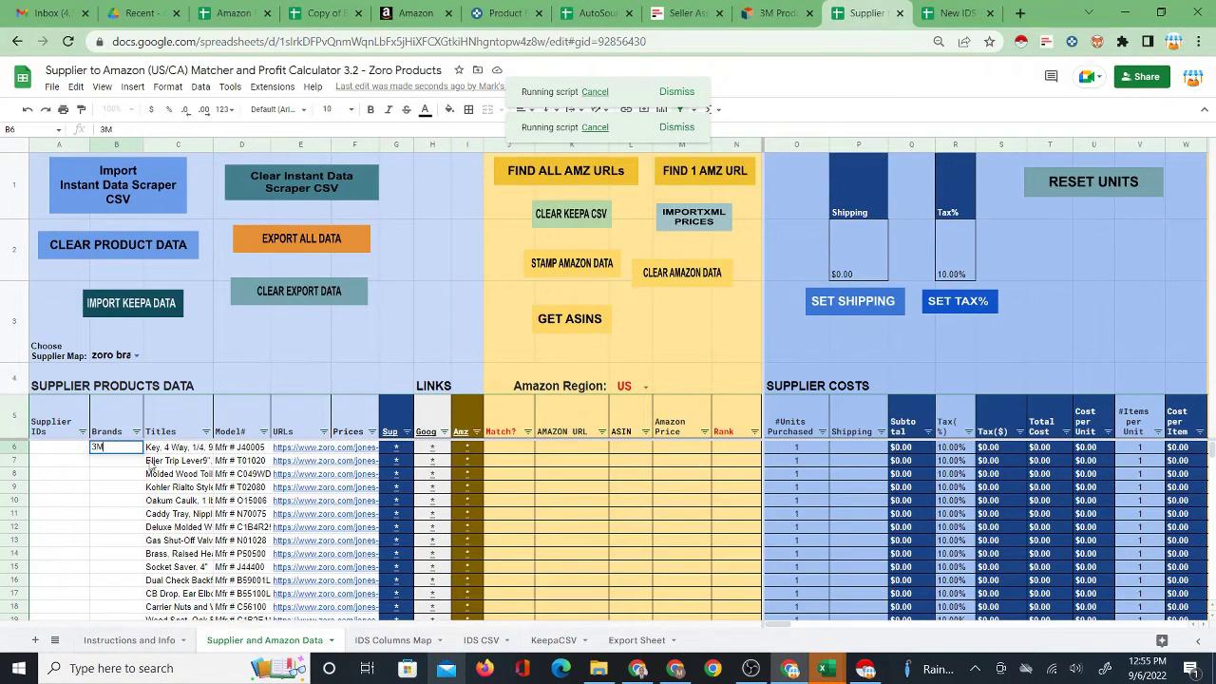
text(M)
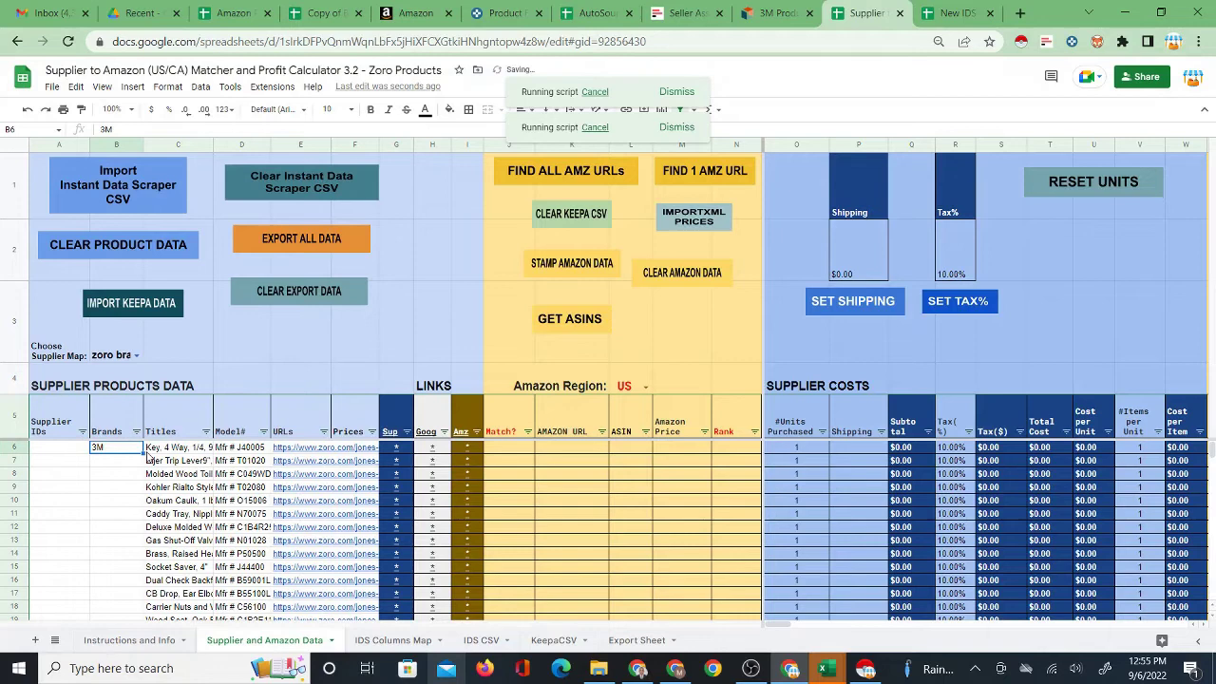
double_click(142, 453)
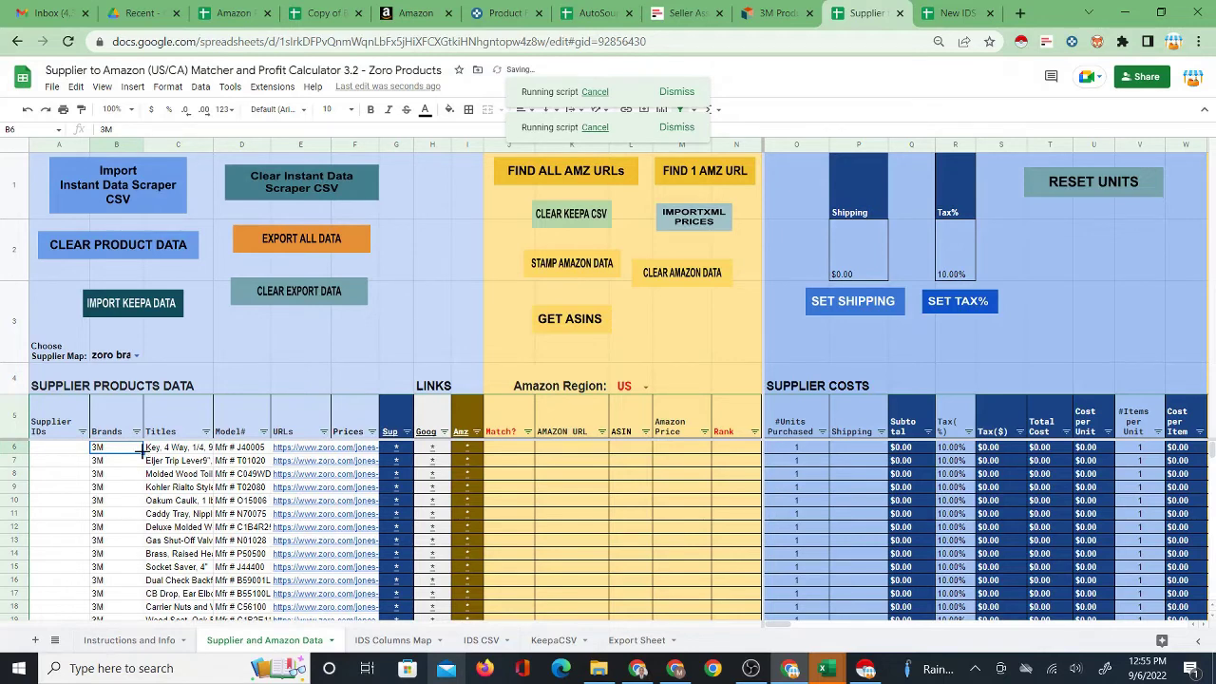